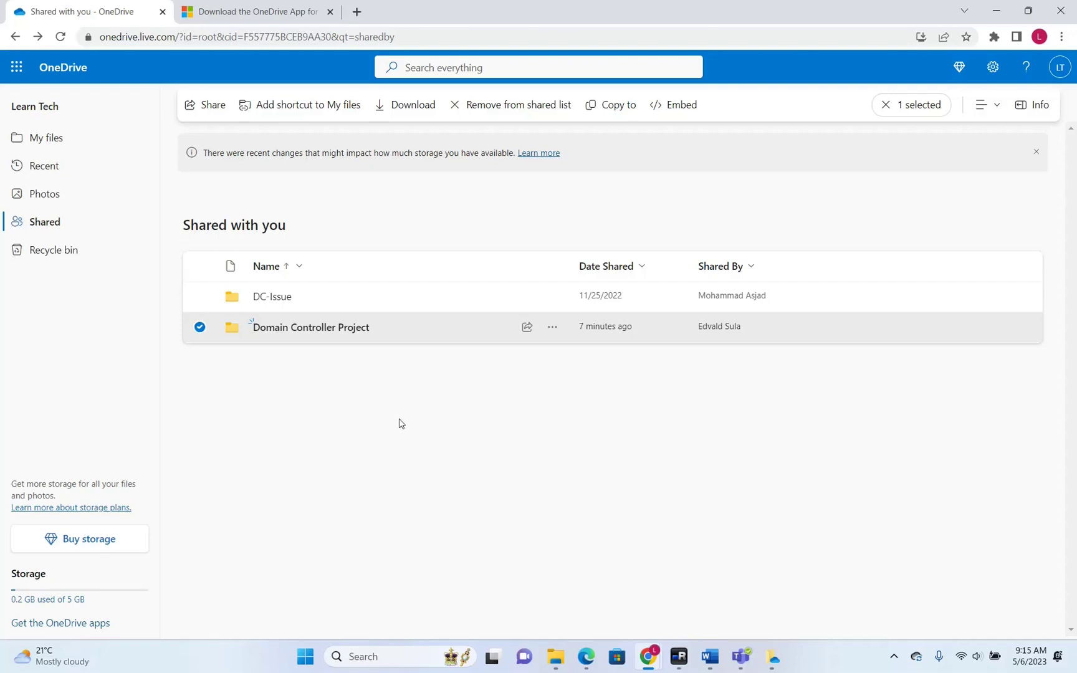
Open My files and scroll the list to find the shared Domain Controller Project shortcut
{"action": "left_click", "coordinate": [39, 140]}
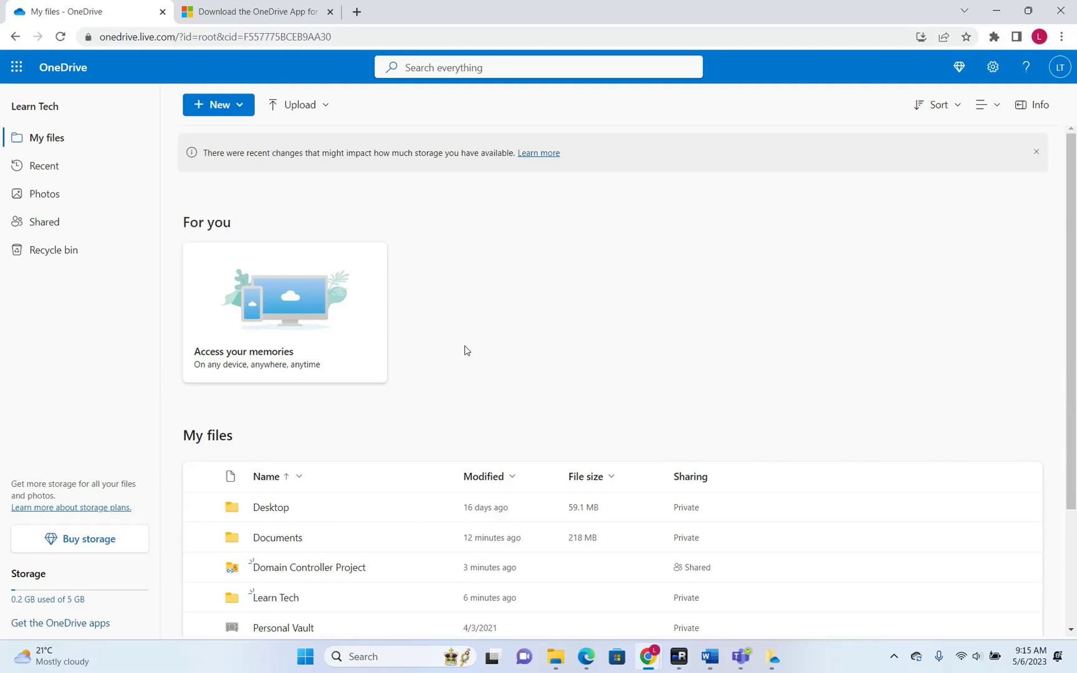
{"action": "scroll", "coordinate": [465, 351], "scroll_direction": "down", "scroll_amount": 2}
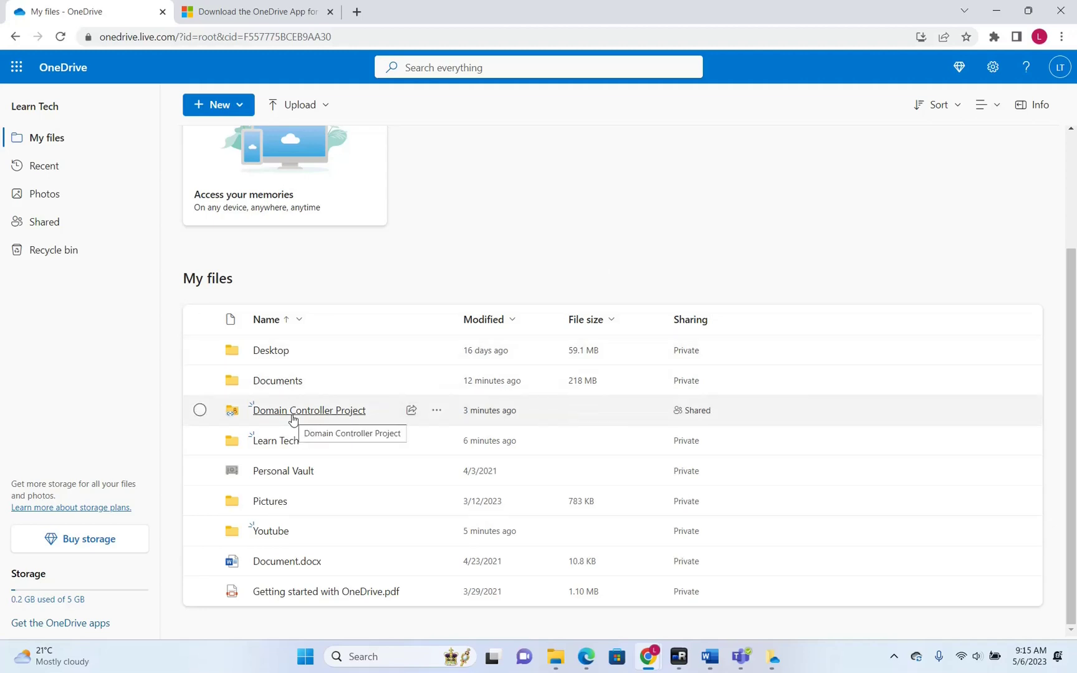
{"action": "scroll", "coordinate": [493, 324], "scroll_direction": "up", "scroll_amount": 3}
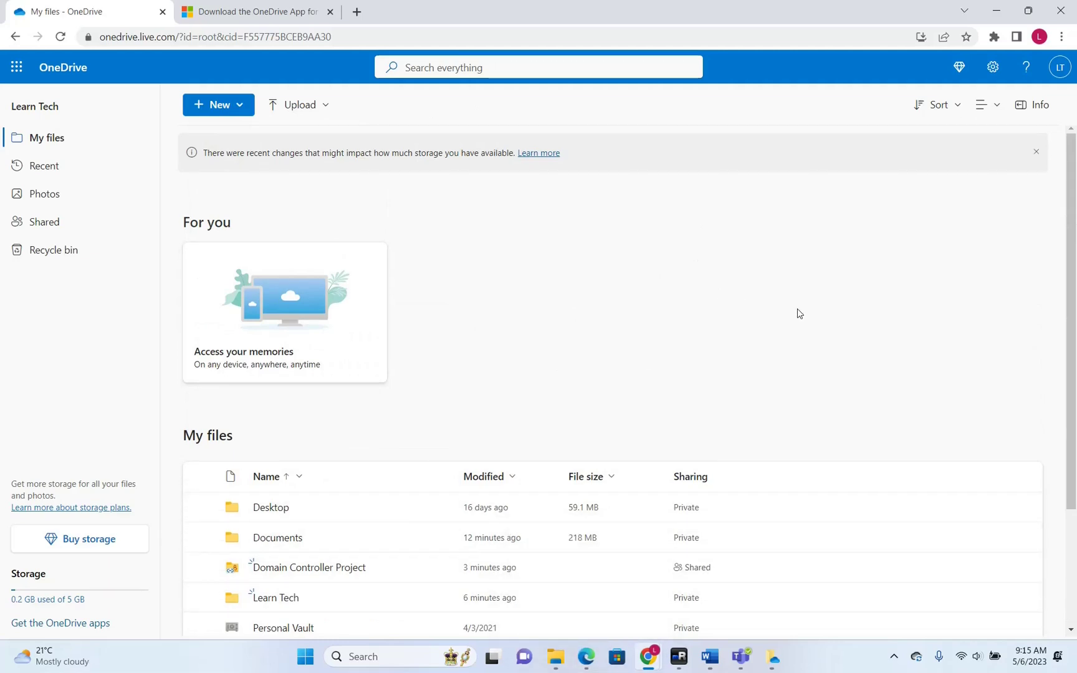
Download OneDriveSetup (2).exe from the Download OneDrive page and run the installer
{"action": "key", "text": "ctrl+Tab"}
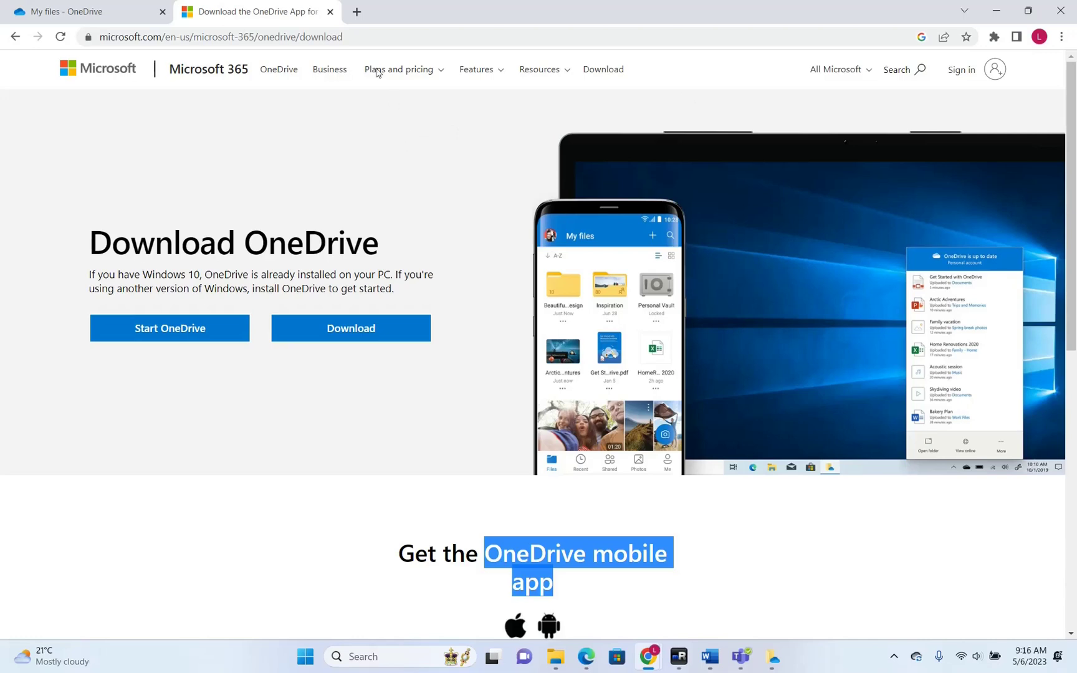
{"action": "left_click", "coordinate": [368, 36]}
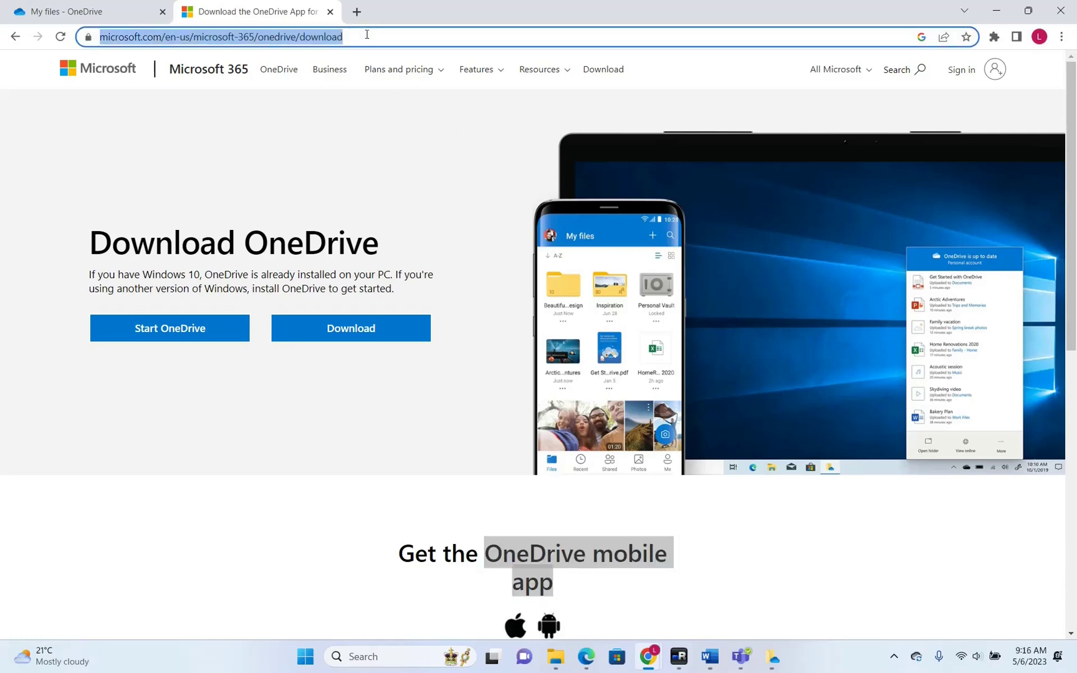
{"action": "left_click", "coordinate": [267, 190]}
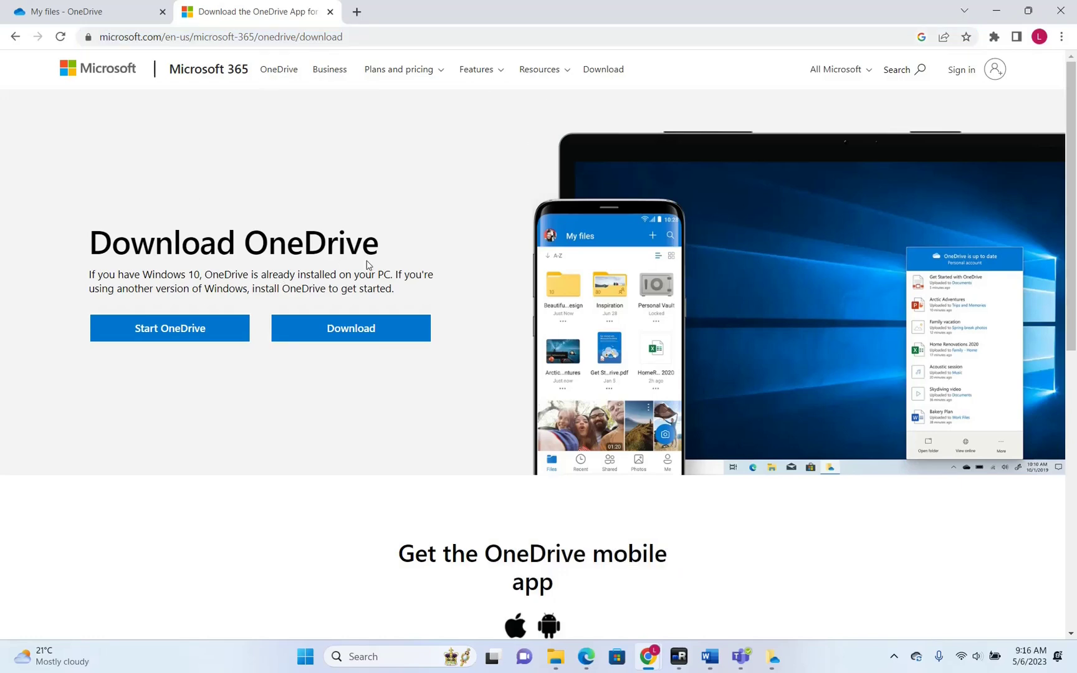
{"action": "left_click", "coordinate": [356, 338]}
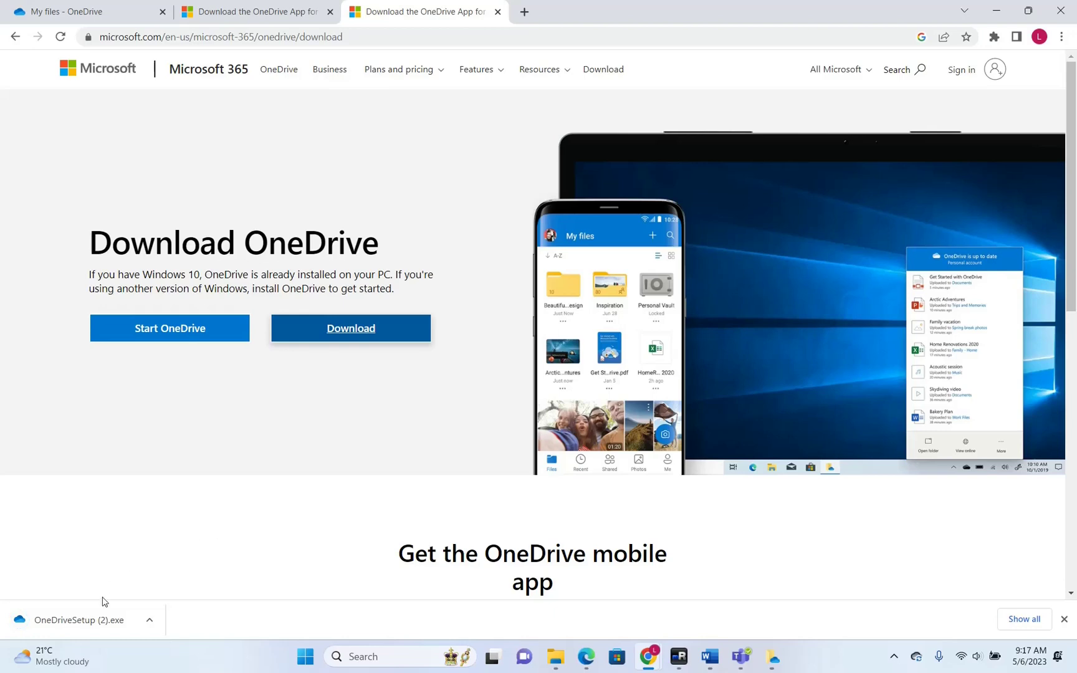
{"action": "left_click", "coordinate": [81, 623]}
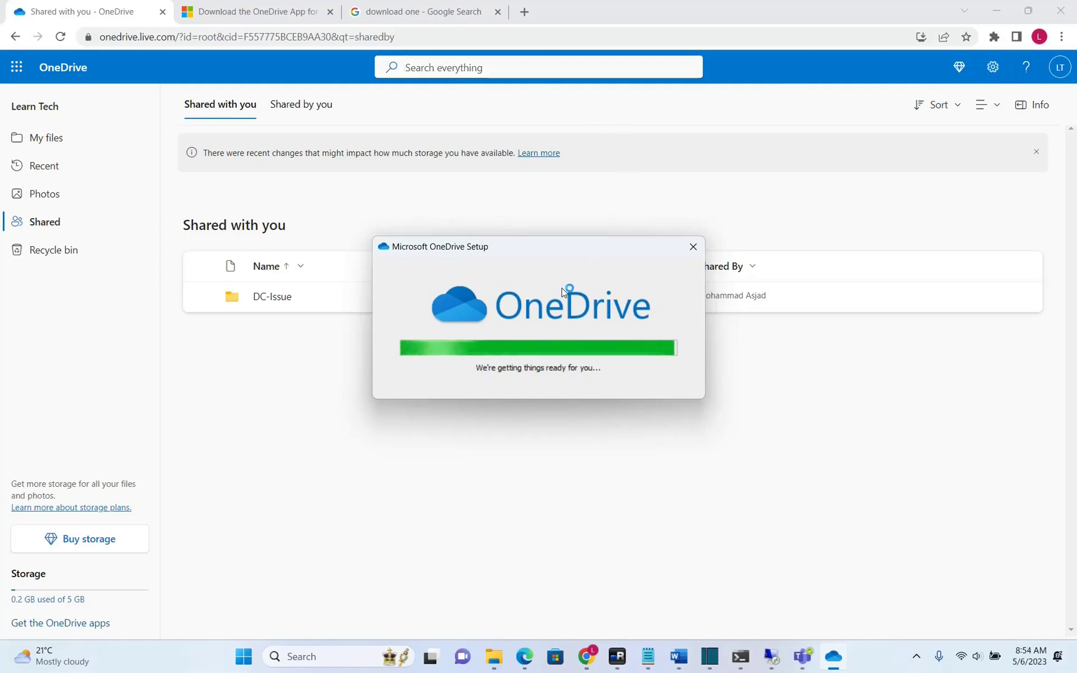
Browse the OneDrive download page until Setup finishes and the OneDrive - Personal panel appears
{"action": "left_click", "coordinate": [249, 9]}
{"action": "scroll", "coordinate": [526, 411], "scroll_direction": "down", "scroll_amount": 5}
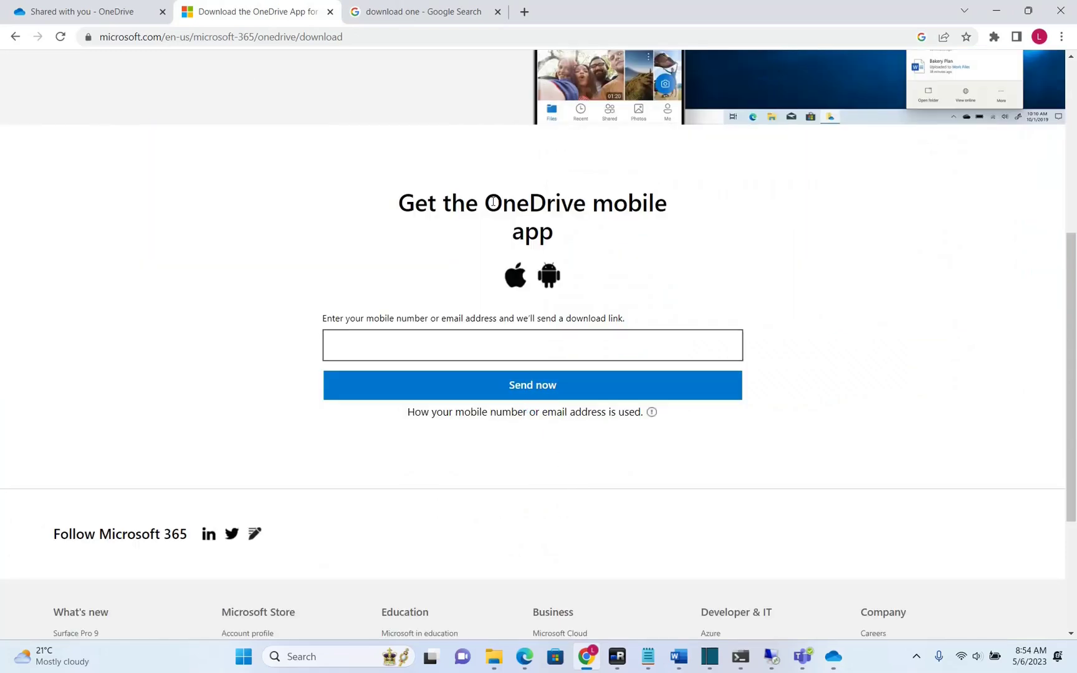
{"action": "left_click_drag", "start_coordinate": [493, 202], "coordinate": [699, 232]}
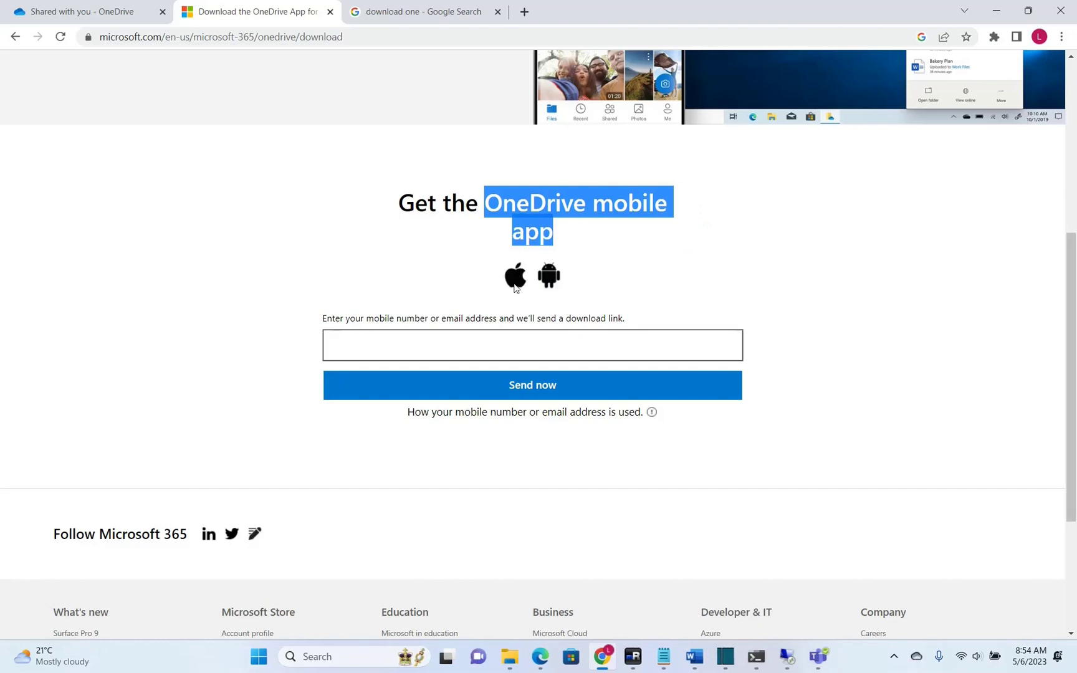
{"action": "scroll", "coordinate": [515, 287], "scroll_direction": "up", "scroll_amount": 3}
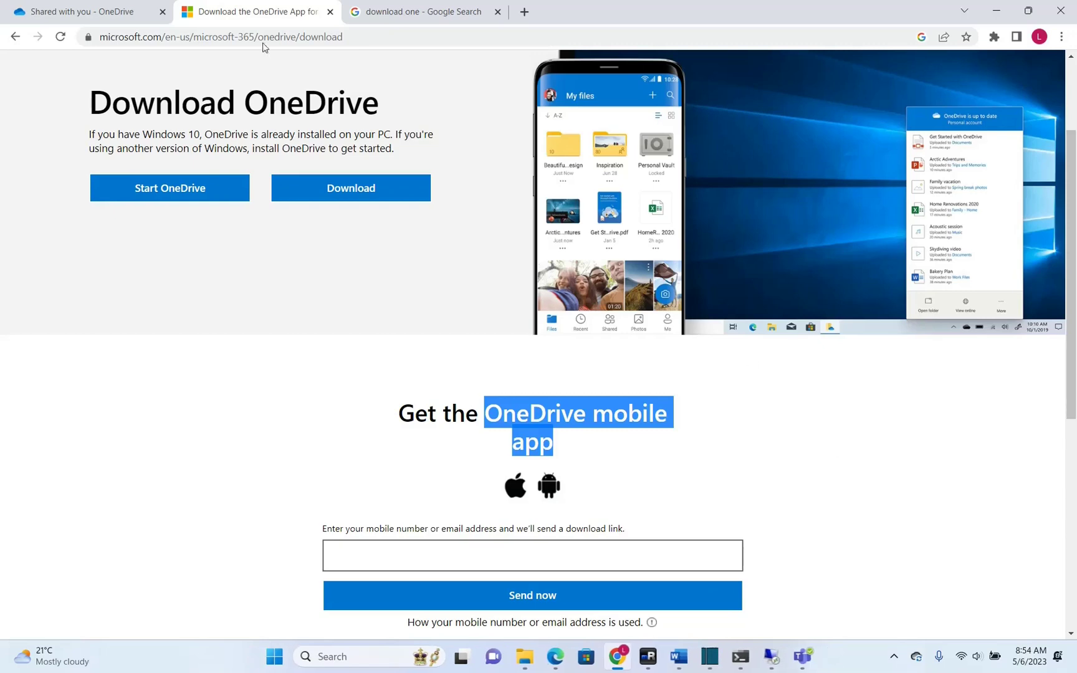
{"action": "left_click", "coordinate": [92, 9]}
{"action": "left_click", "coordinate": [251, 6]}
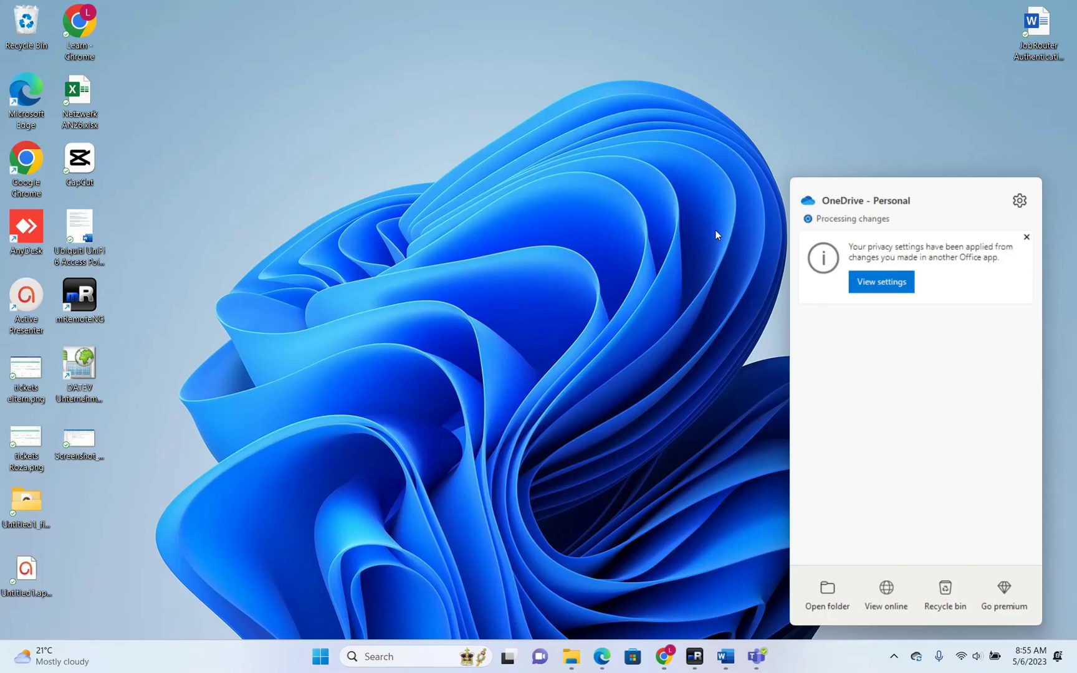
Launch OneDrive via a 'one drive' search and bring up its Help & Settings menu from the tray panel
{"action": "left_click", "coordinate": [379, 656]}
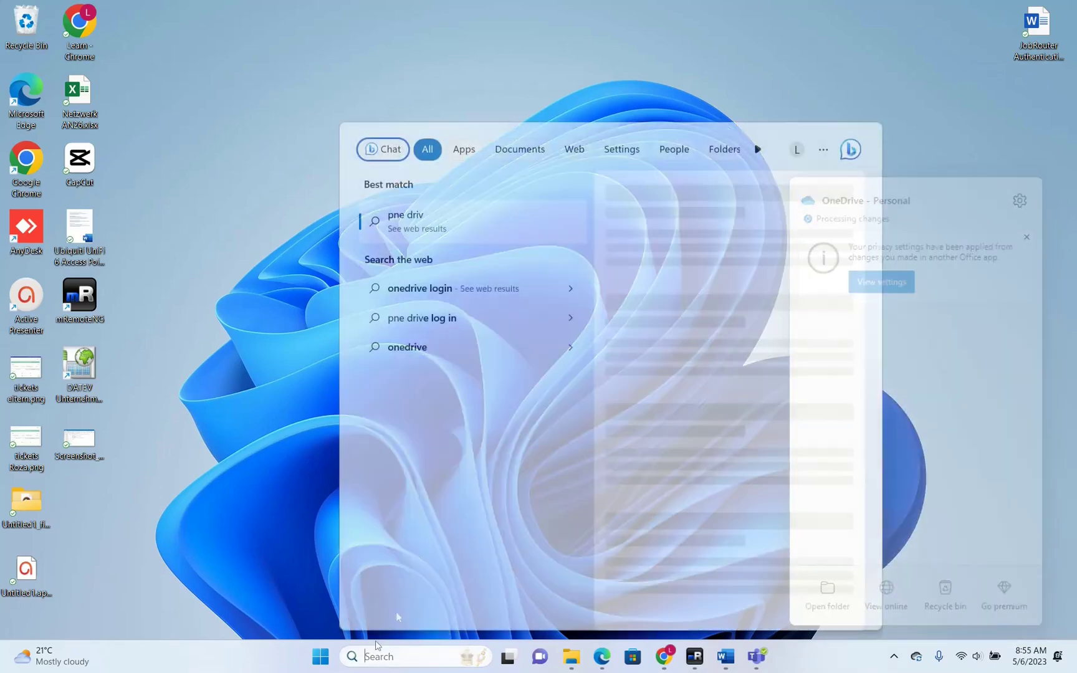
{"action": "type", "text": "one driv"}
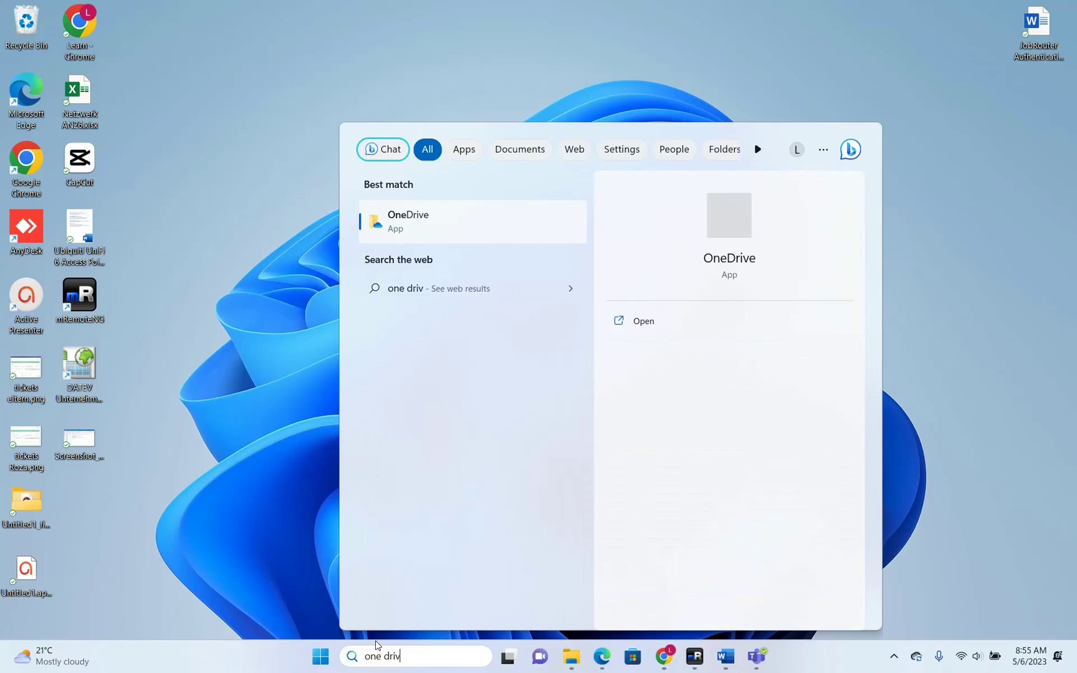
{"action": "type", "text": "e"}
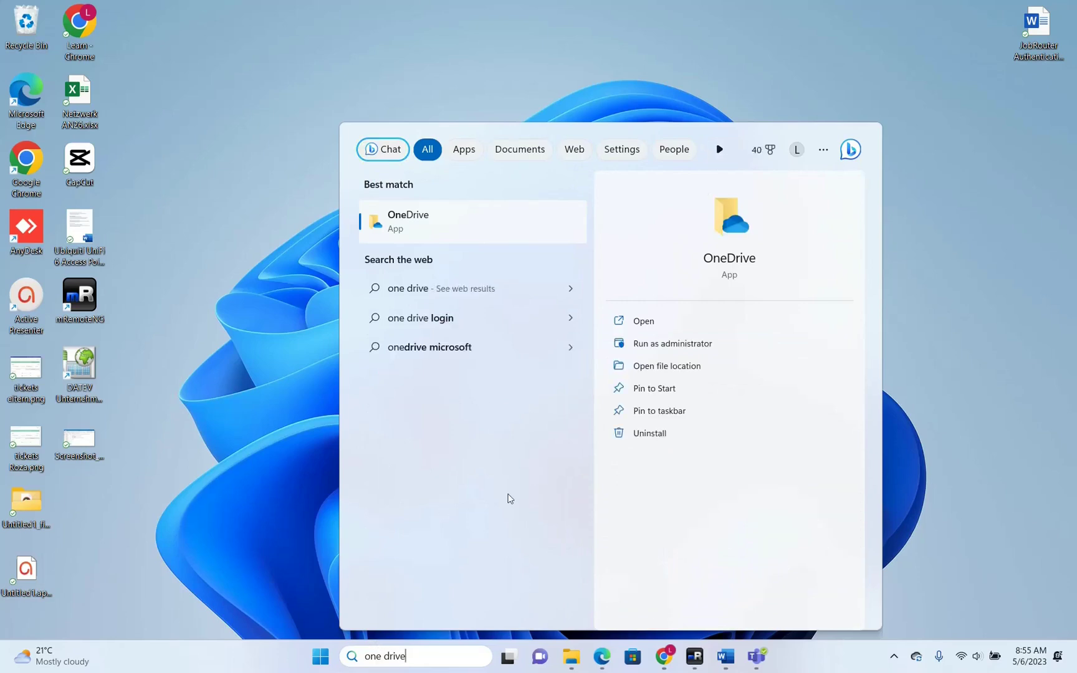
{"action": "left_click", "coordinate": [924, 572]}
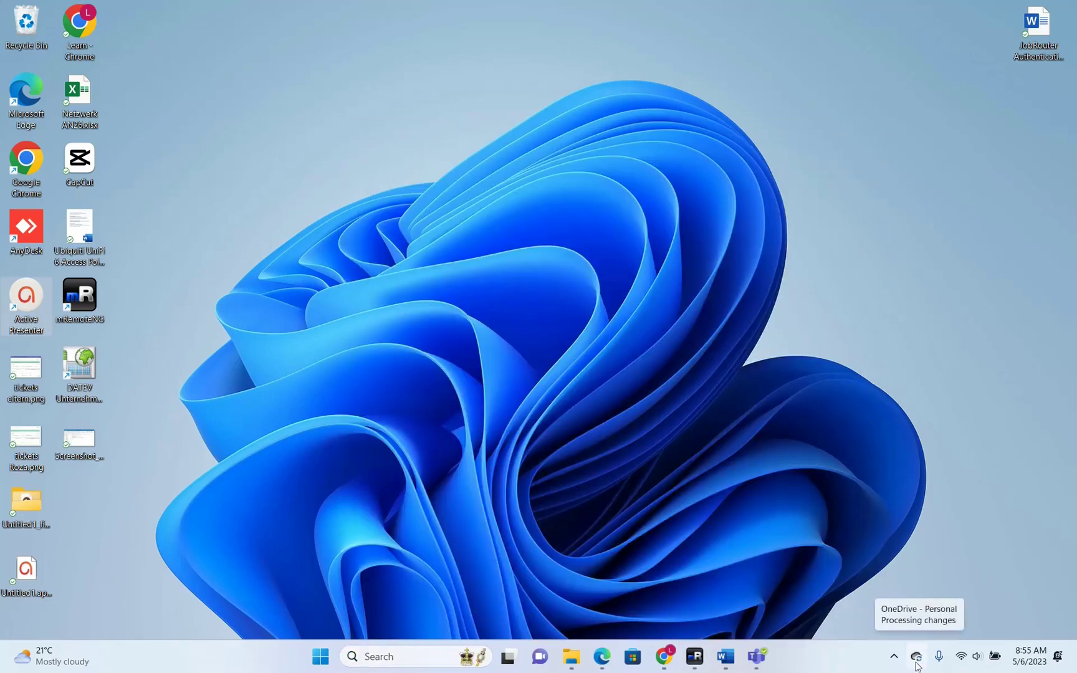
{"action": "left_click", "coordinate": [916, 658]}
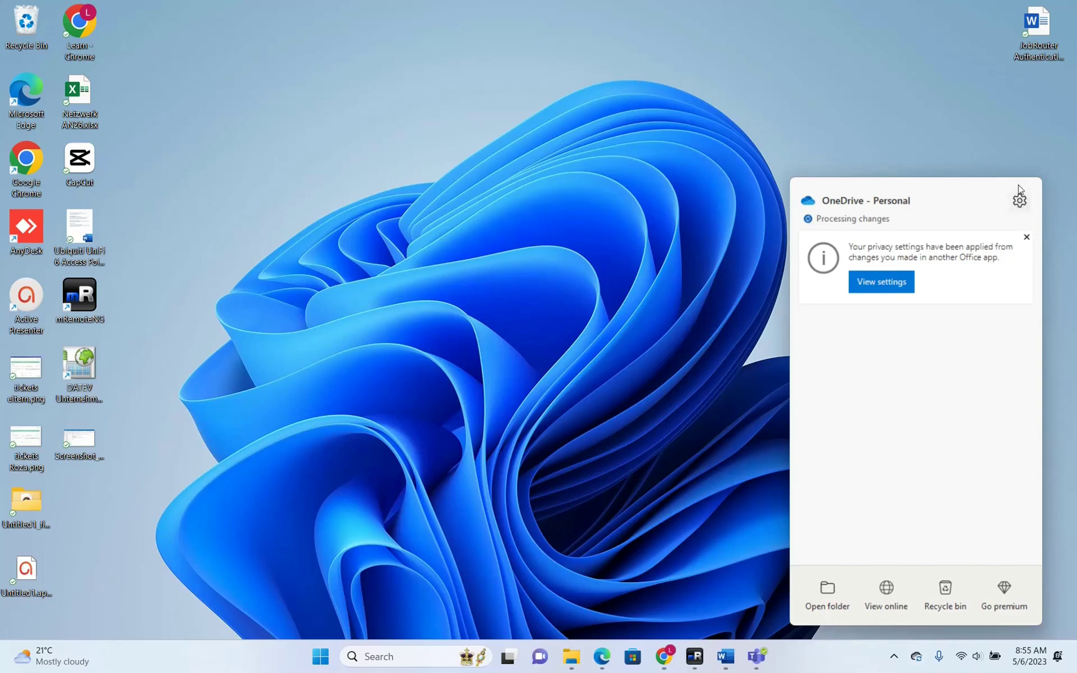
{"action": "left_click", "coordinate": [1019, 206]}
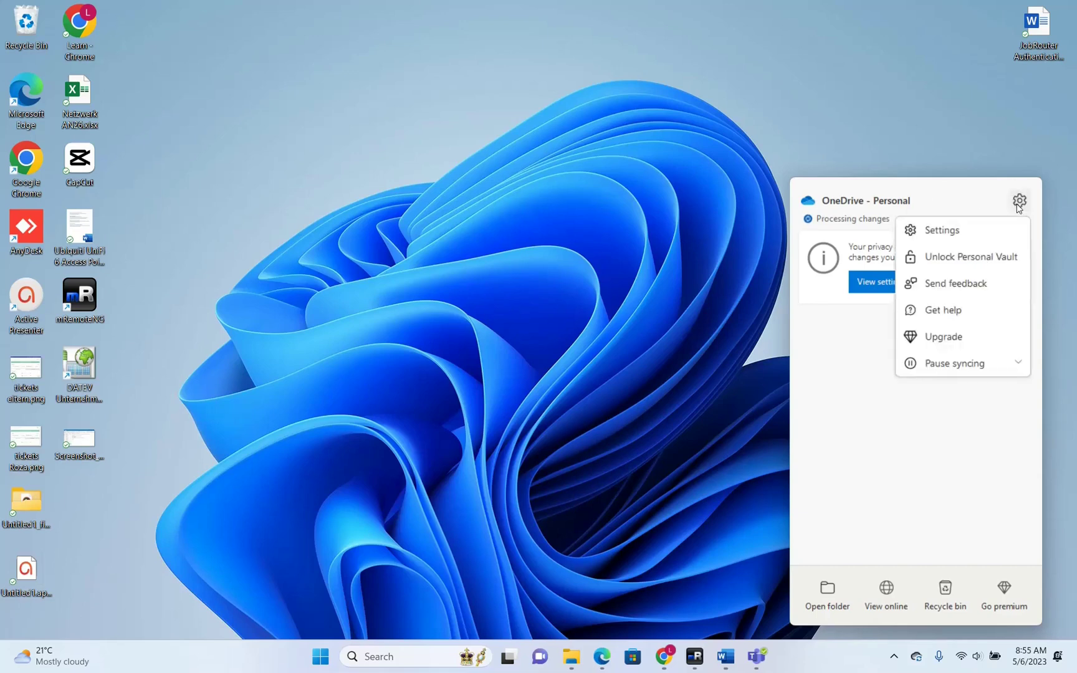
Go to the Account page of OneDrive Settings
{"action": "left_click", "coordinate": [950, 236]}
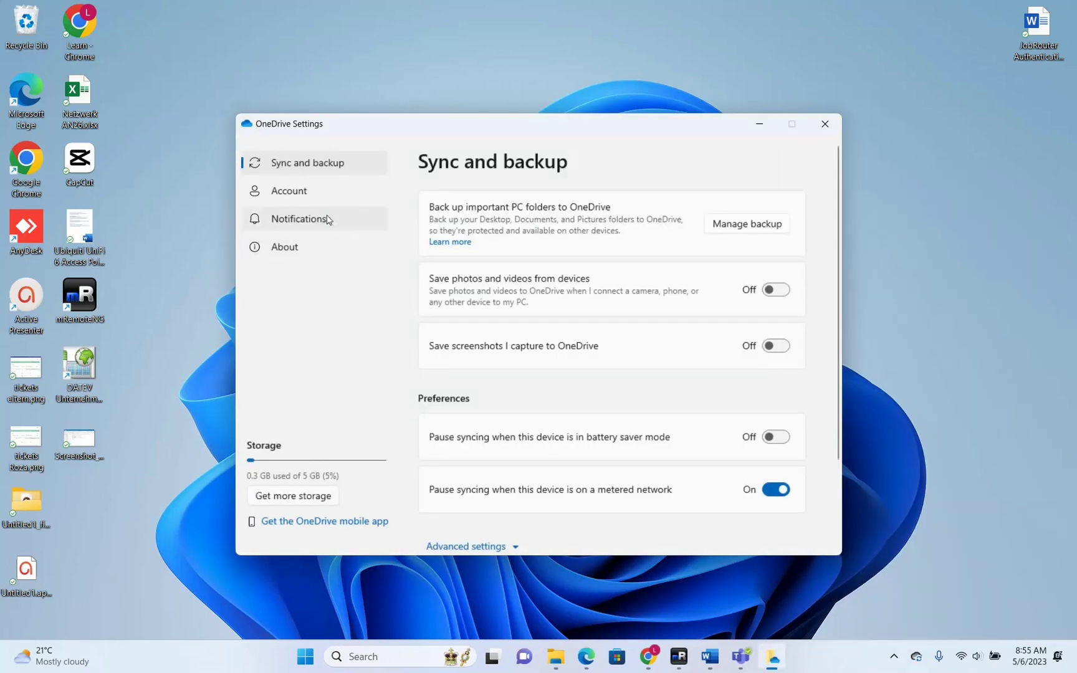
{"action": "left_click", "coordinate": [324, 191]}
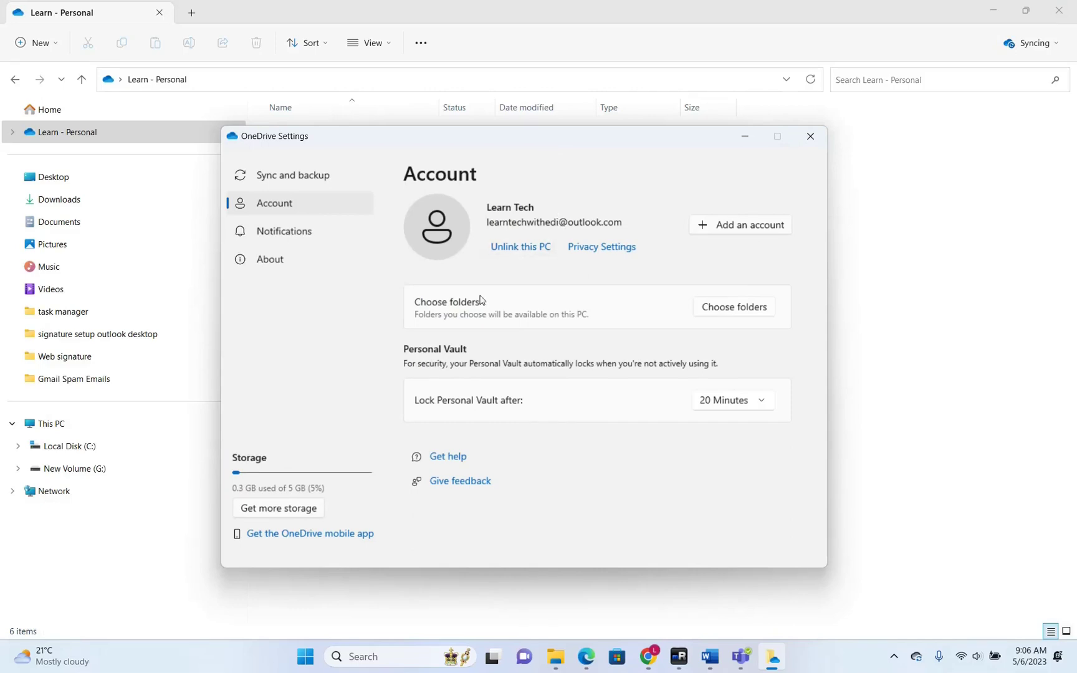
Try unchecking Desktop and Documents in Choose folders, dismiss both warnings, then cancel unchanged
{"action": "left_click", "coordinate": [731, 316]}
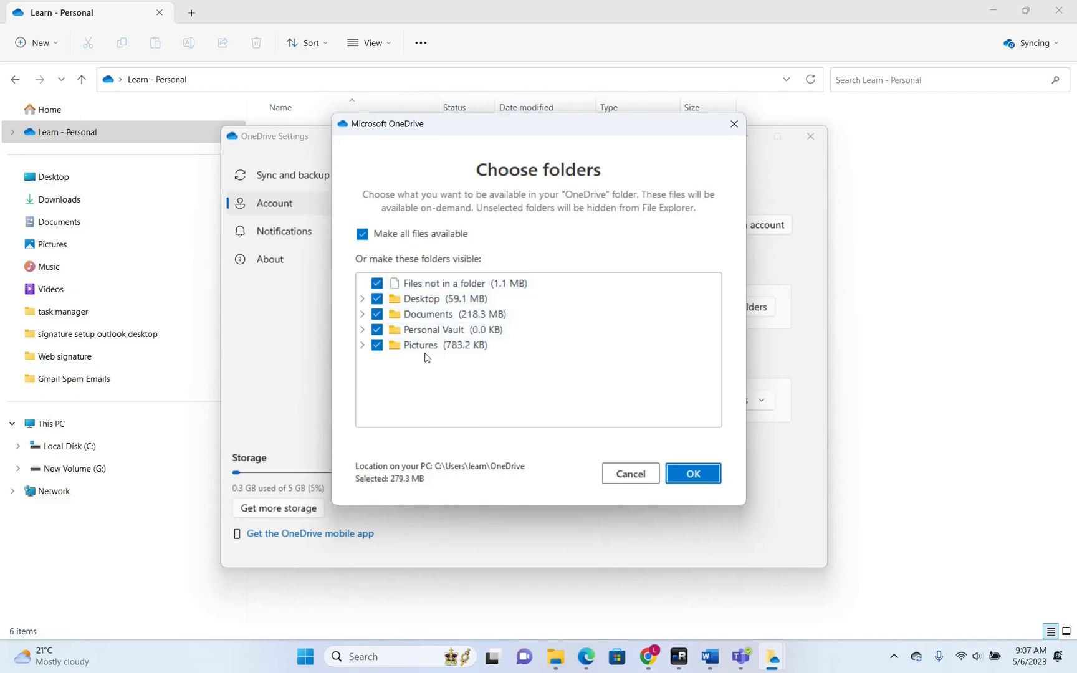
{"action": "left_click", "coordinate": [377, 300]}
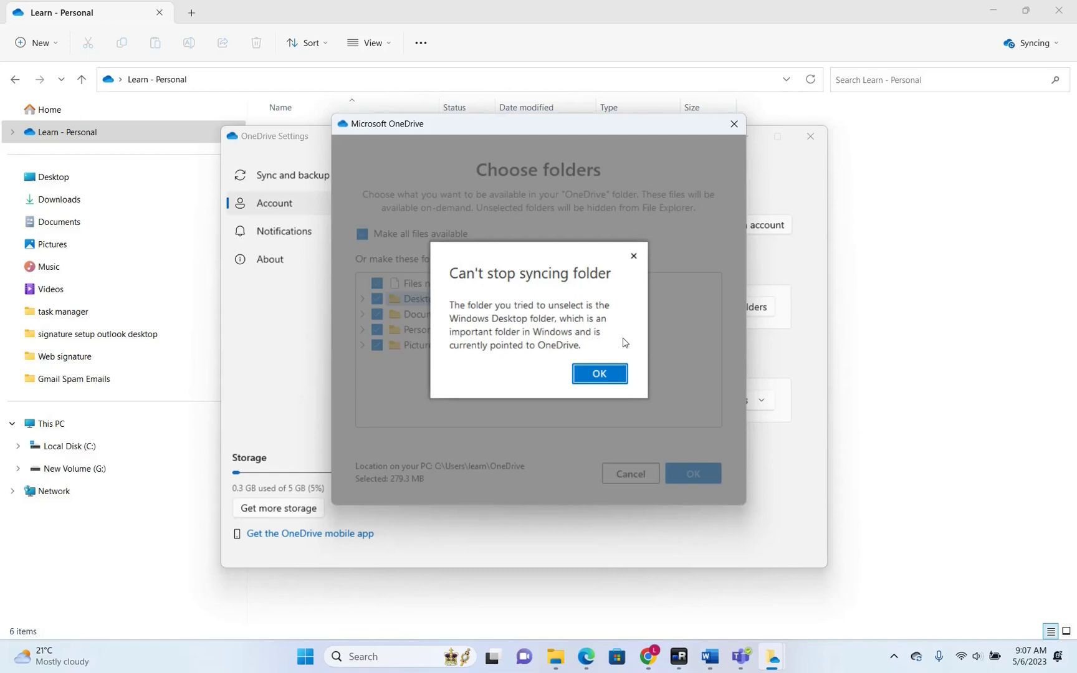
{"action": "left_click", "coordinate": [599, 374]}
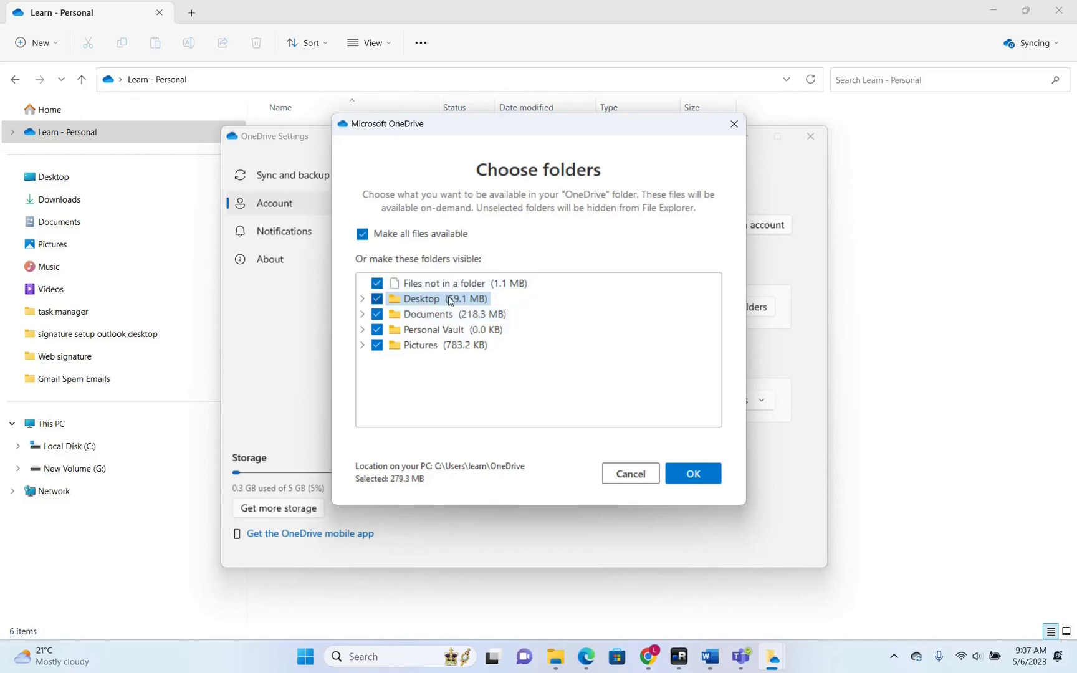
{"action": "left_click", "coordinate": [379, 316]}
{"action": "left_click", "coordinate": [598, 365]}
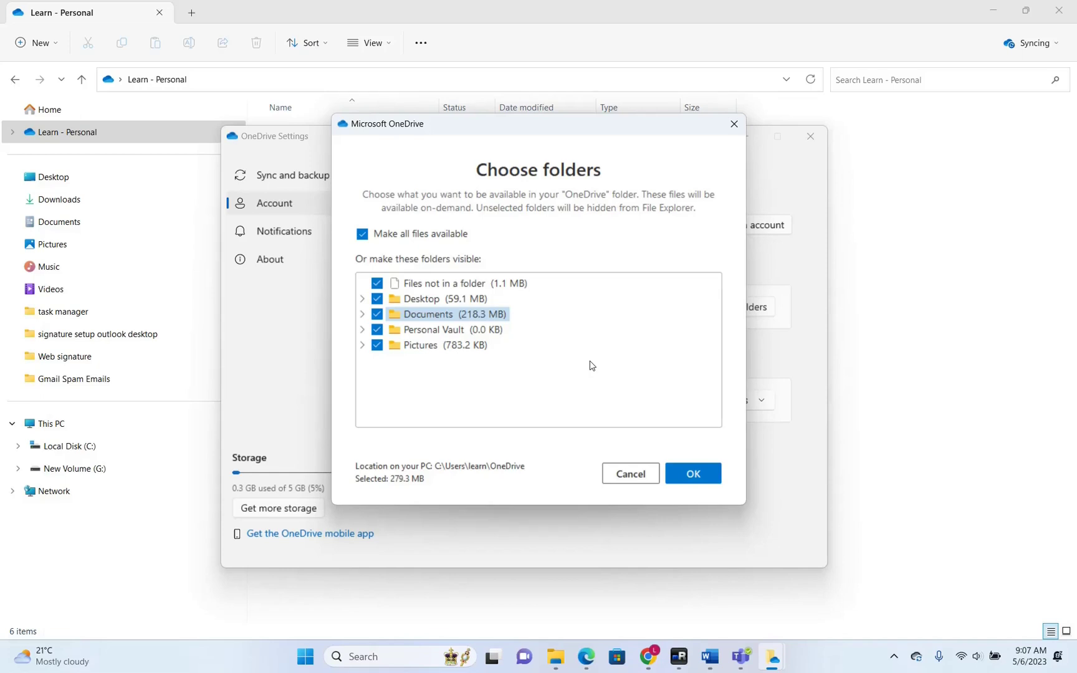
{"action": "left_click", "coordinate": [608, 472]}
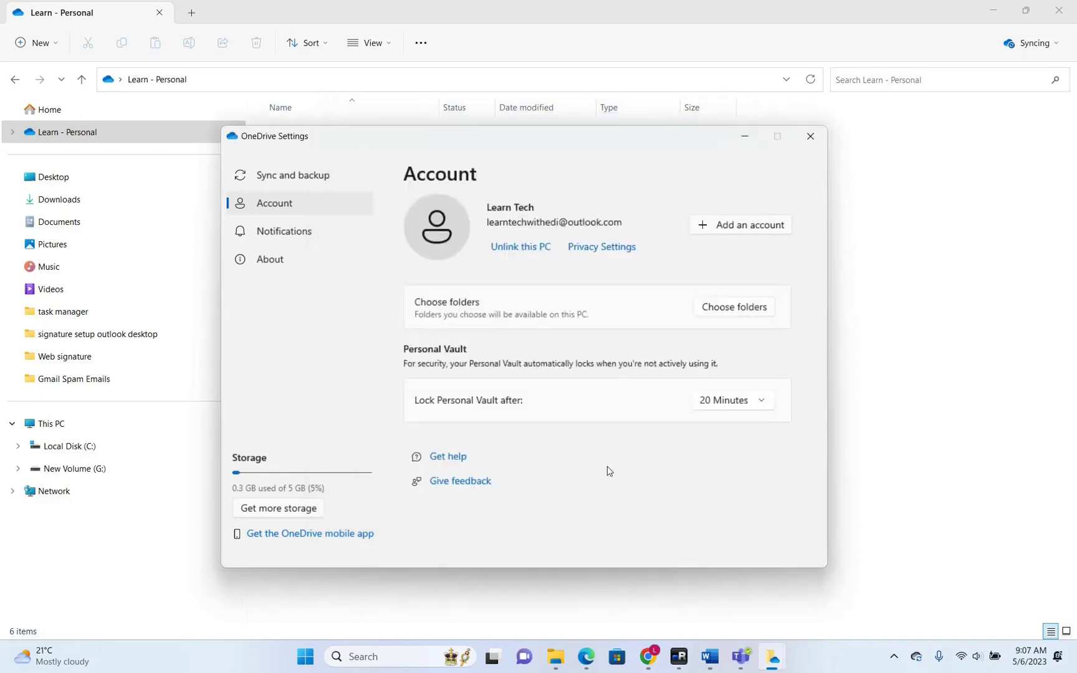
Close OneDrive Settings and bring up a new File Explorer window
{"action": "left_click", "coordinate": [810, 136]}
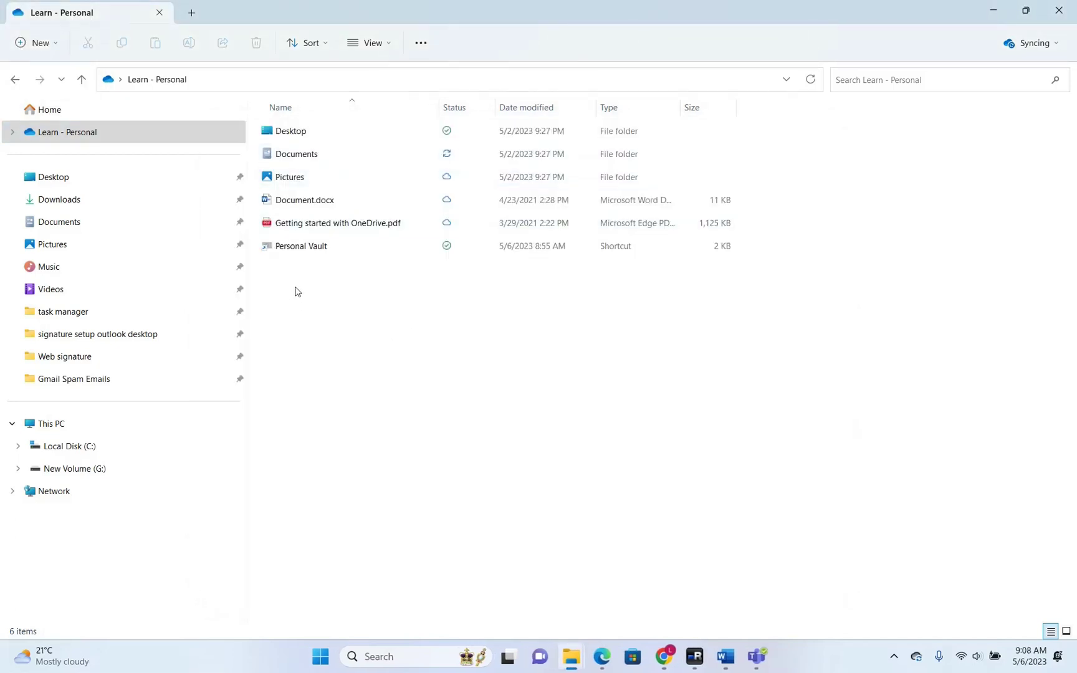
{"action": "left_click", "coordinate": [52, 424]}
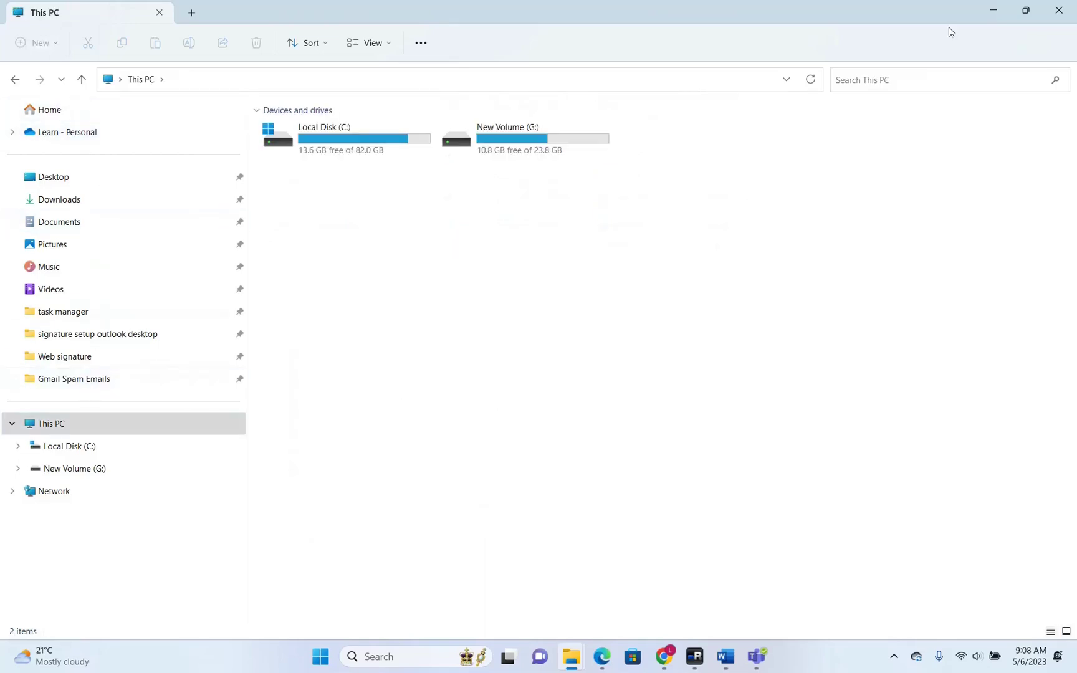
{"action": "left_click", "coordinate": [571, 661]}
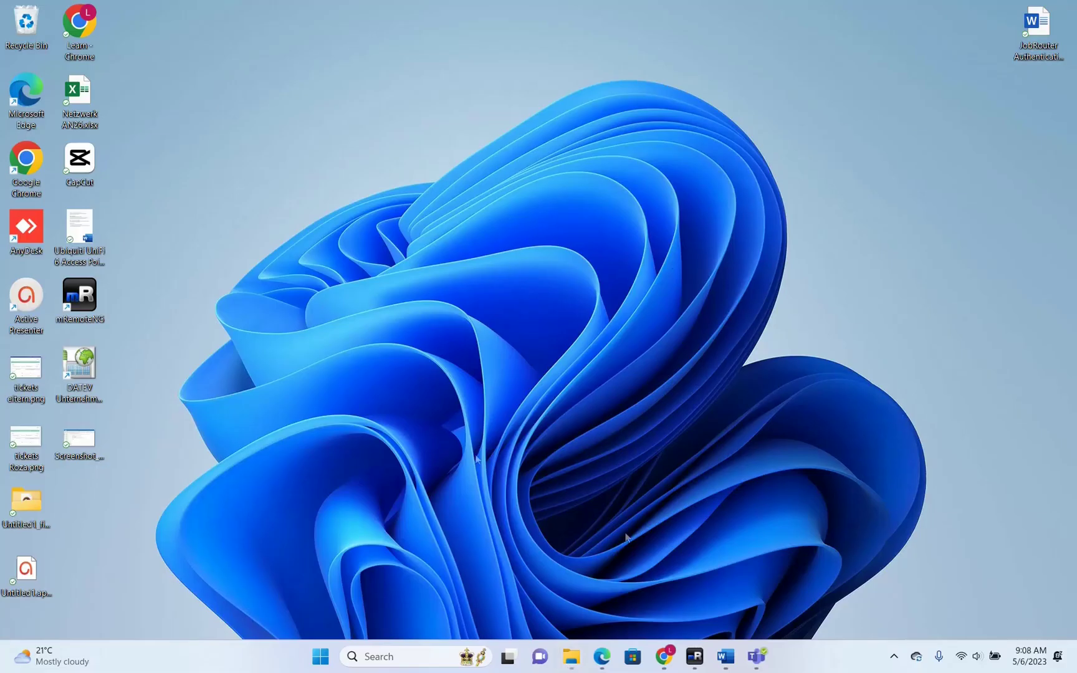
{"action": "left_click", "coordinate": [570, 659]}
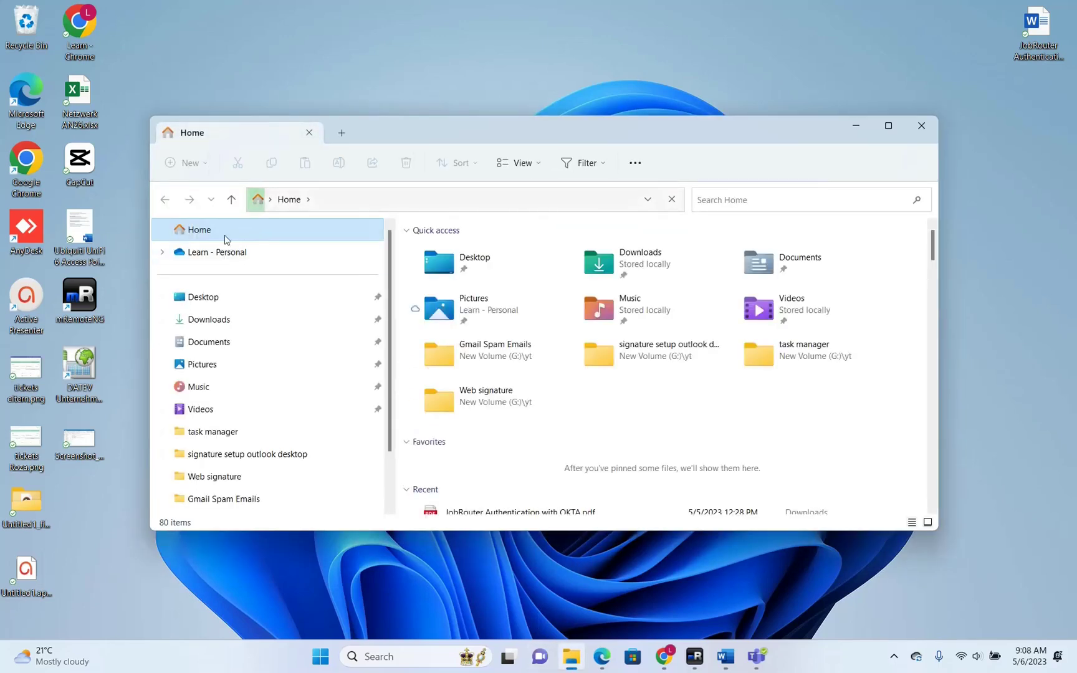
Show the Learn - Personal folder in a maximized window and right-click its empty area
{"action": "scroll", "coordinate": [249, 387], "scroll_direction": "down", "scroll_amount": 2}
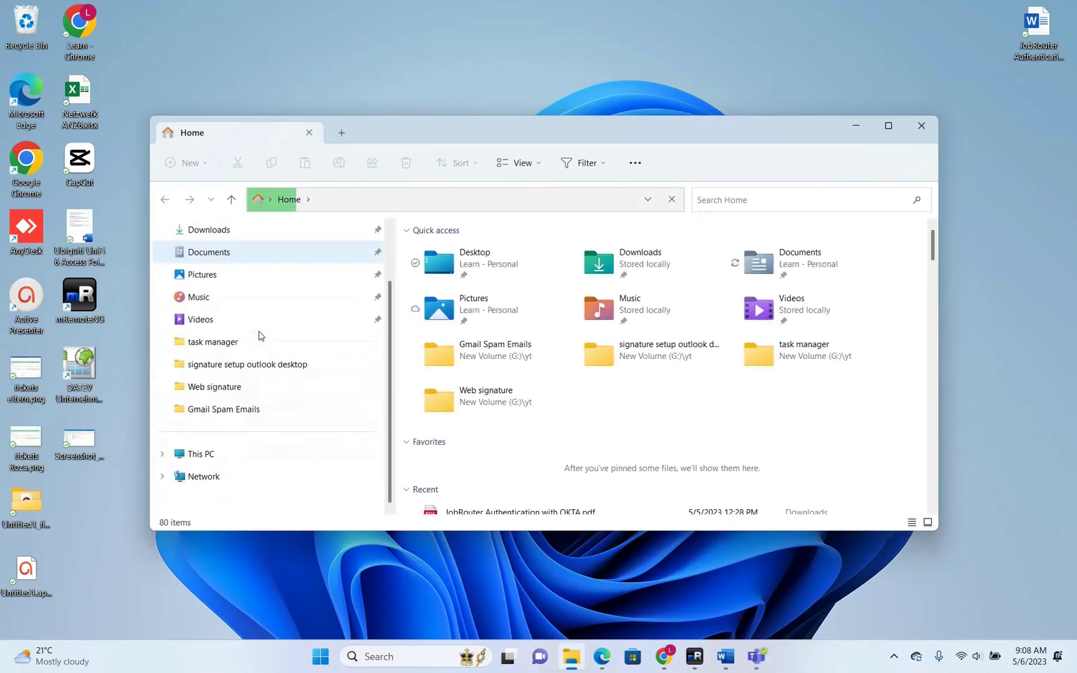
{"action": "scroll", "coordinate": [235, 442], "scroll_direction": "up", "scroll_amount": 2}
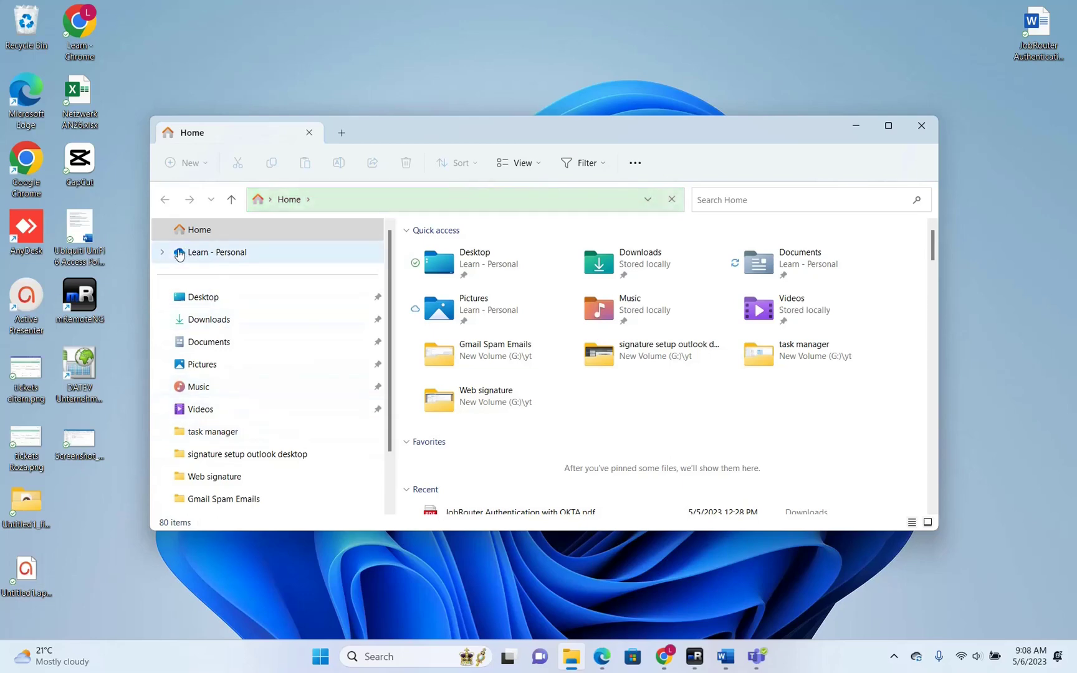
{"action": "left_click", "coordinate": [200, 254]}
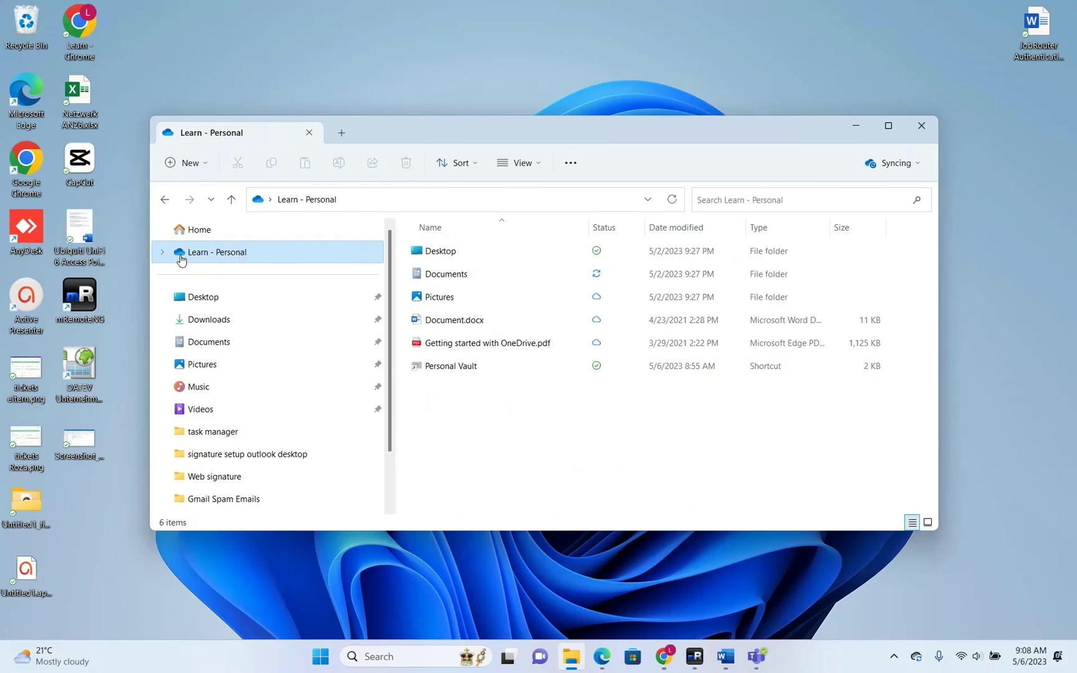
{"action": "left_click", "coordinate": [889, 126]}
{"action": "right_click", "coordinate": [345, 322]}
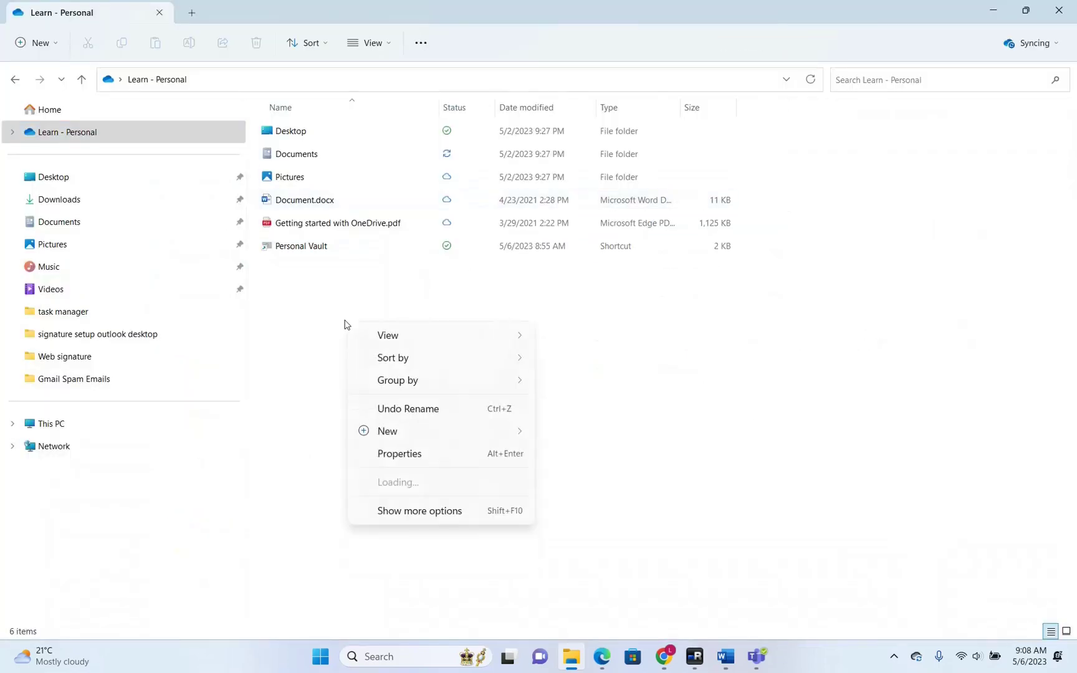
Add a new folder named 'Learn Tech' inside Learn - Personal
{"action": "mouse_move", "coordinate": [417, 444]}
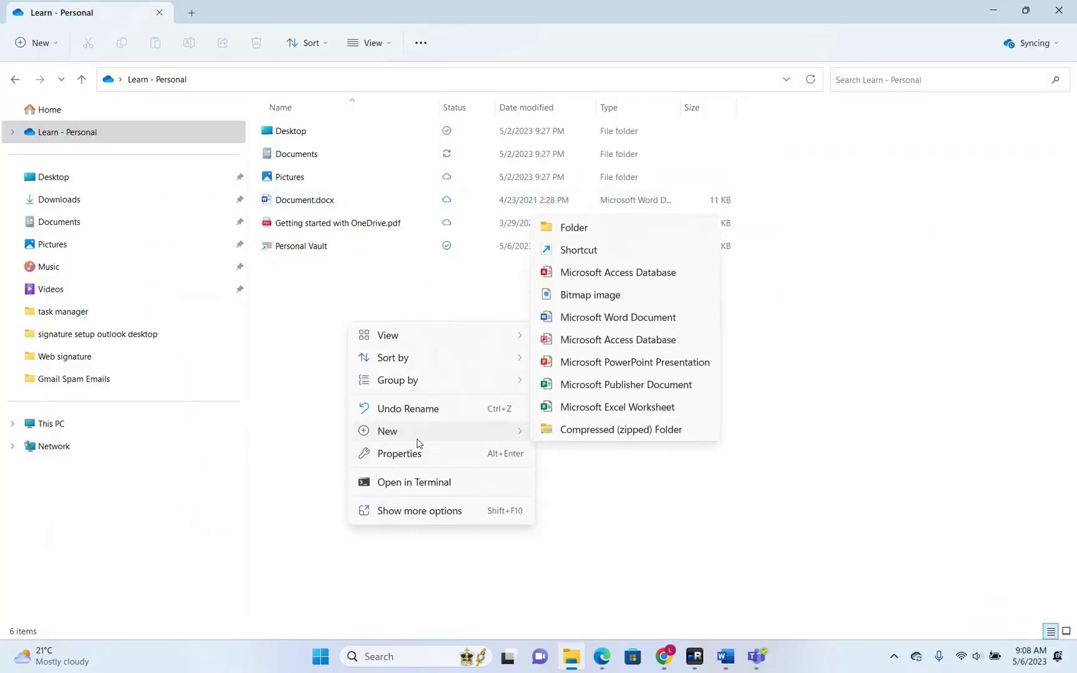
{"action": "left_click", "coordinate": [642, 234]}
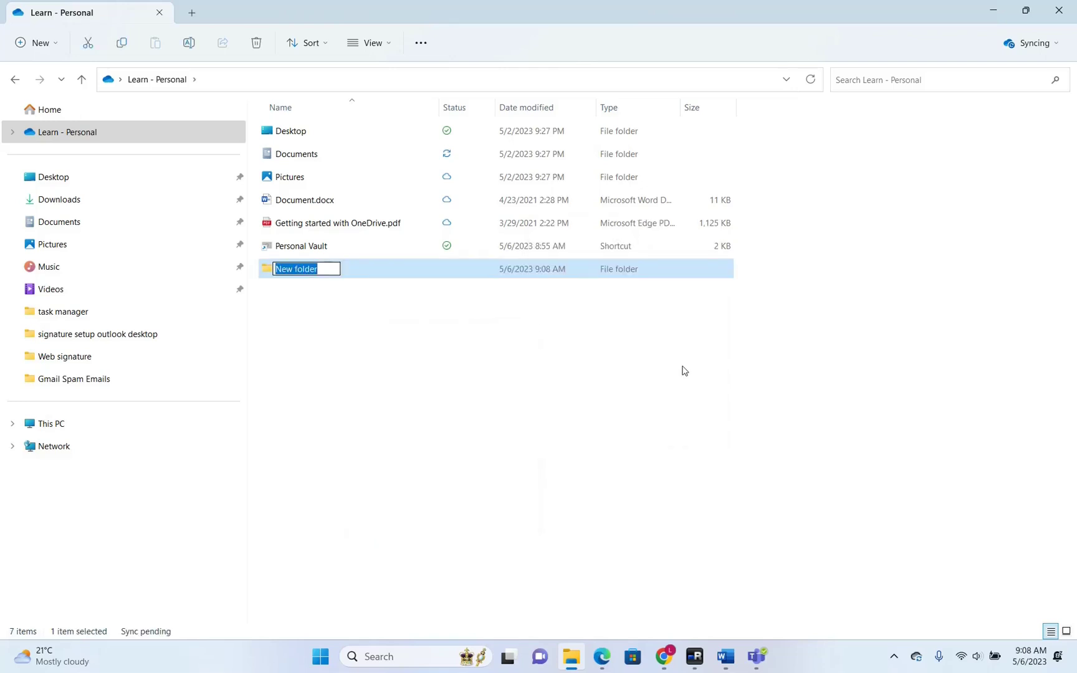
{"action": "type", "text": "Learn Tech"}
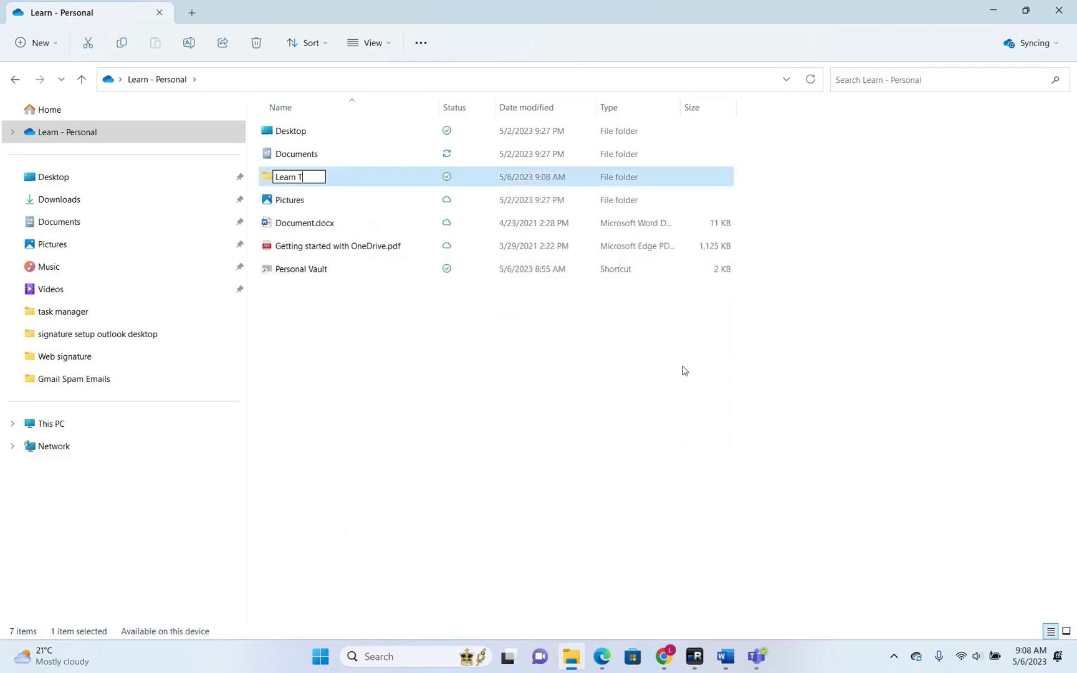
{"action": "key", "text": "Return"}
{"action": "left_click", "coordinate": [586, 333]}
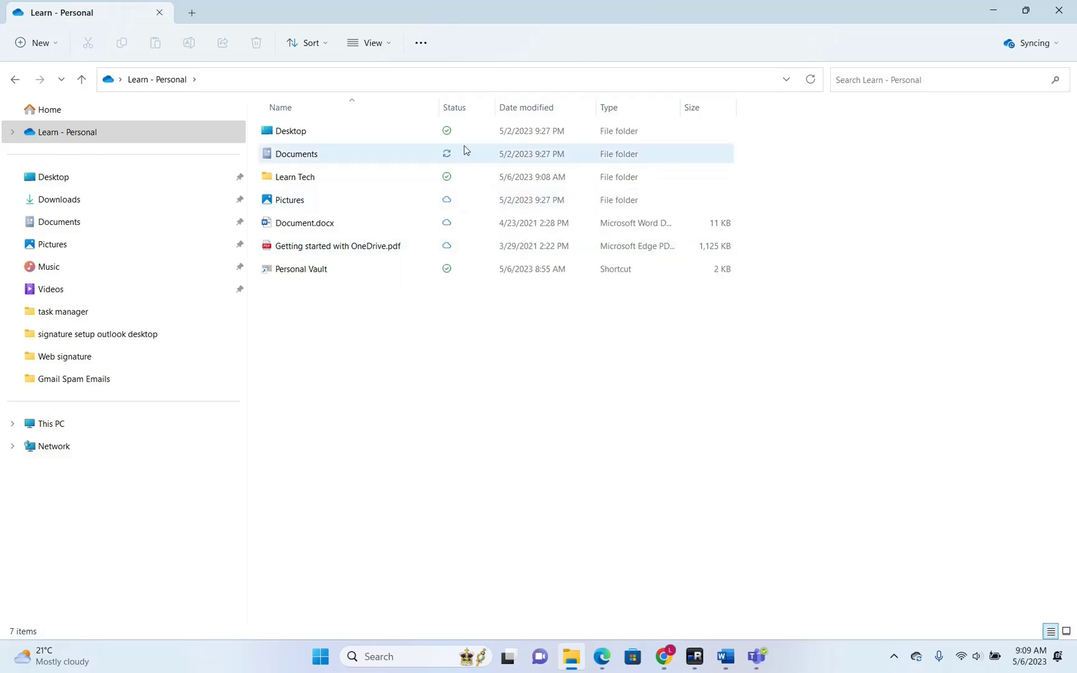
On the OneDrive My files web page, add a new folder named 'Youtube'
{"action": "left_click", "coordinate": [666, 667]}
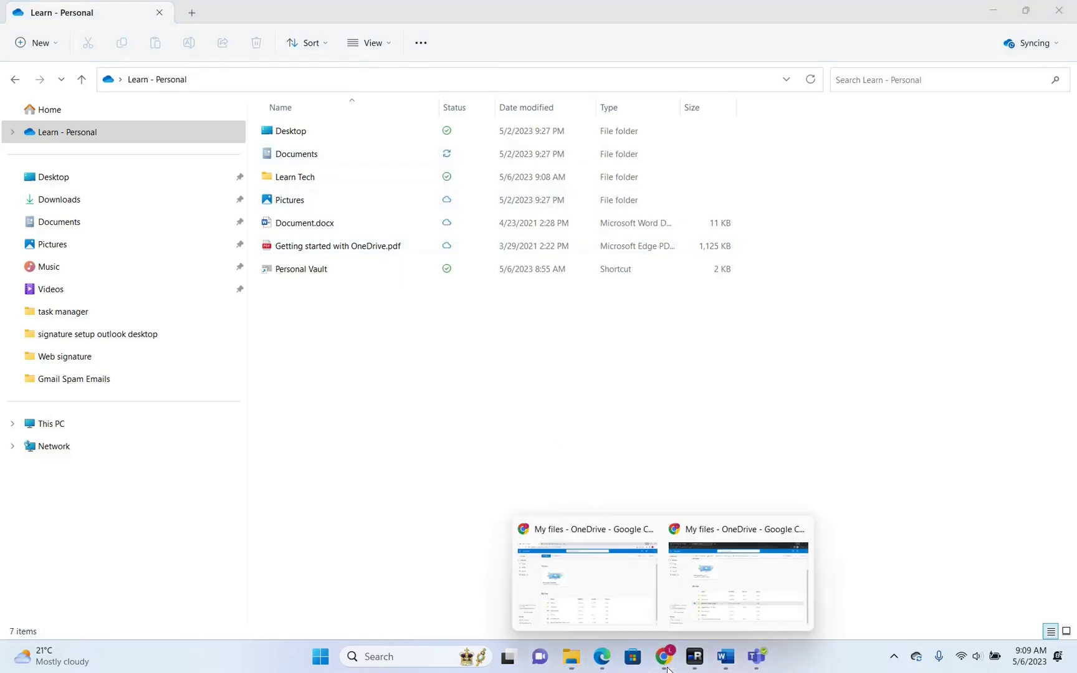
{"action": "left_click", "coordinate": [567, 586]}
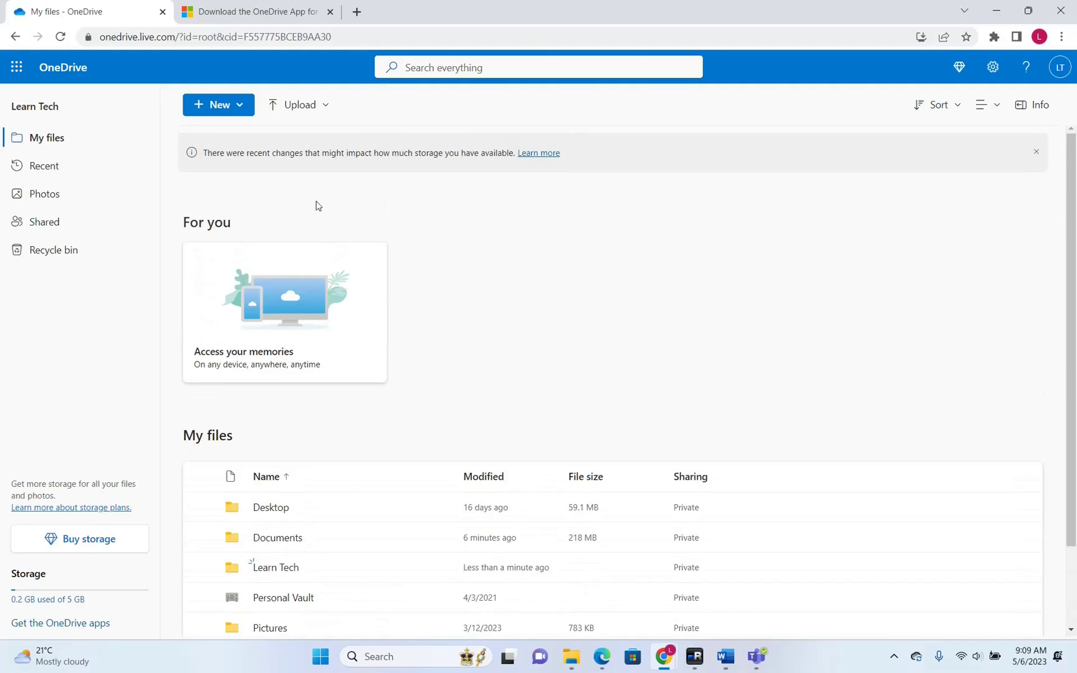
{"action": "left_click", "coordinate": [230, 111]}
{"action": "left_click", "coordinate": [230, 133]}
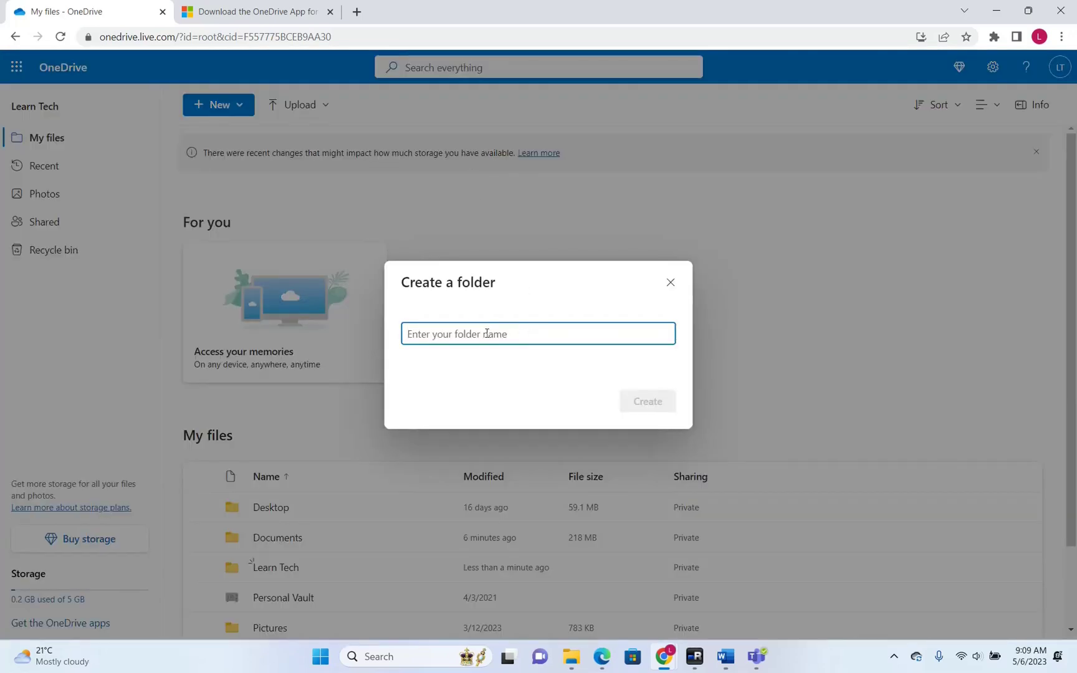
{"action": "type", "text": "Youtube"}
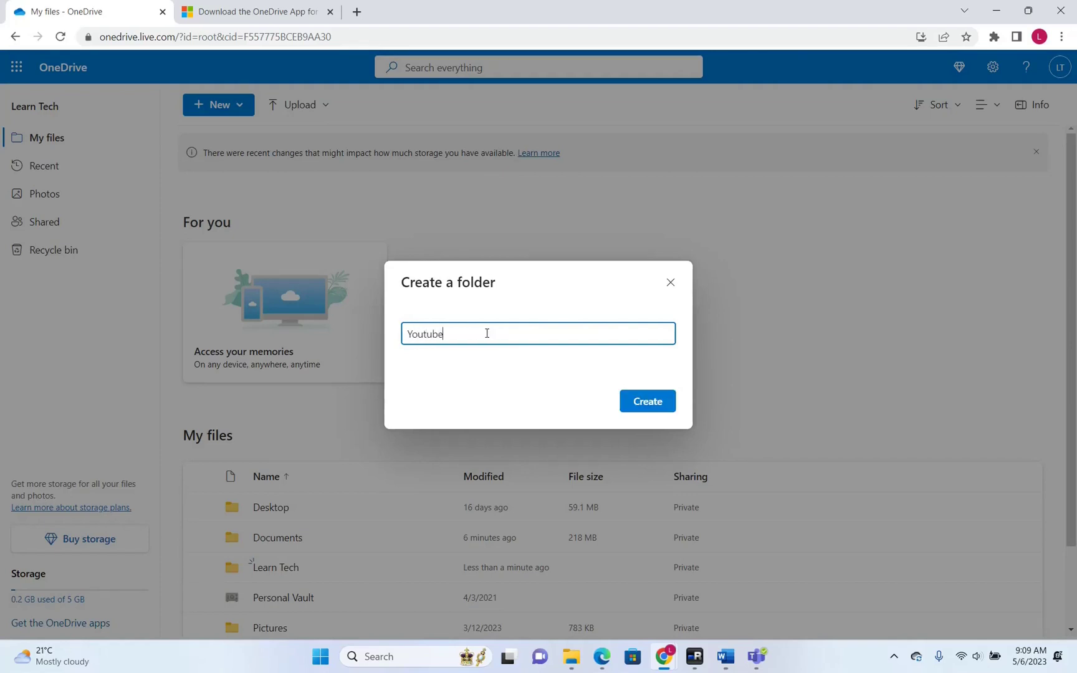
{"action": "key", "text": "Return"}
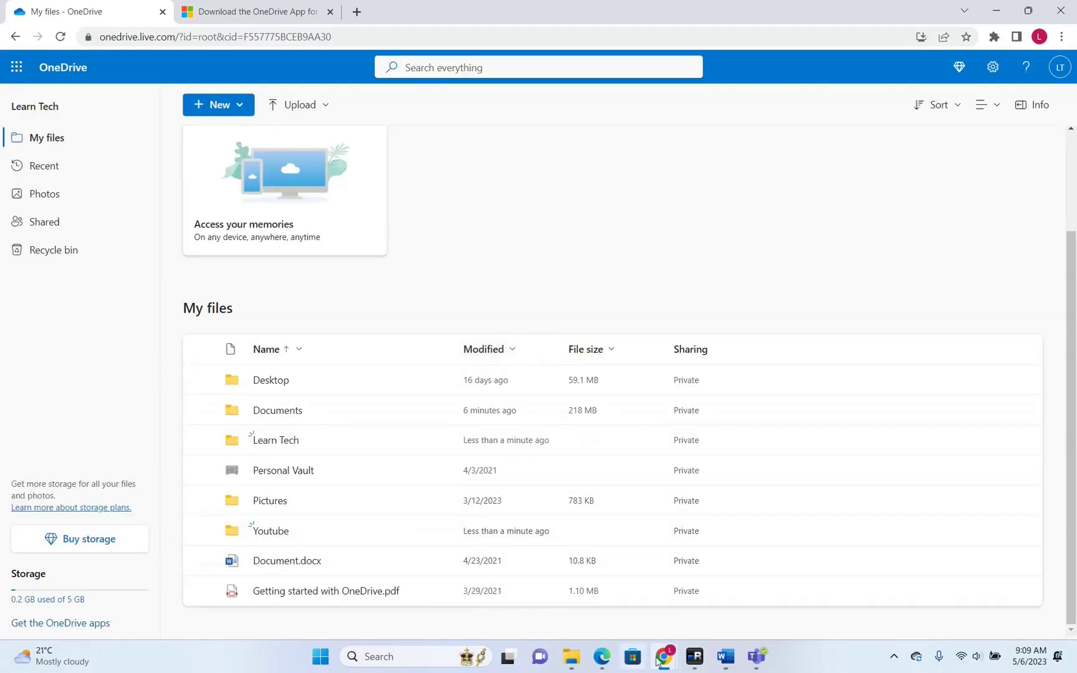
{"action": "left_click", "coordinate": [571, 657]}
Refresh Learn - Personal and confirm Youtube shows as an empty, online-only folder
{"action": "right_click", "coordinate": [328, 347]}
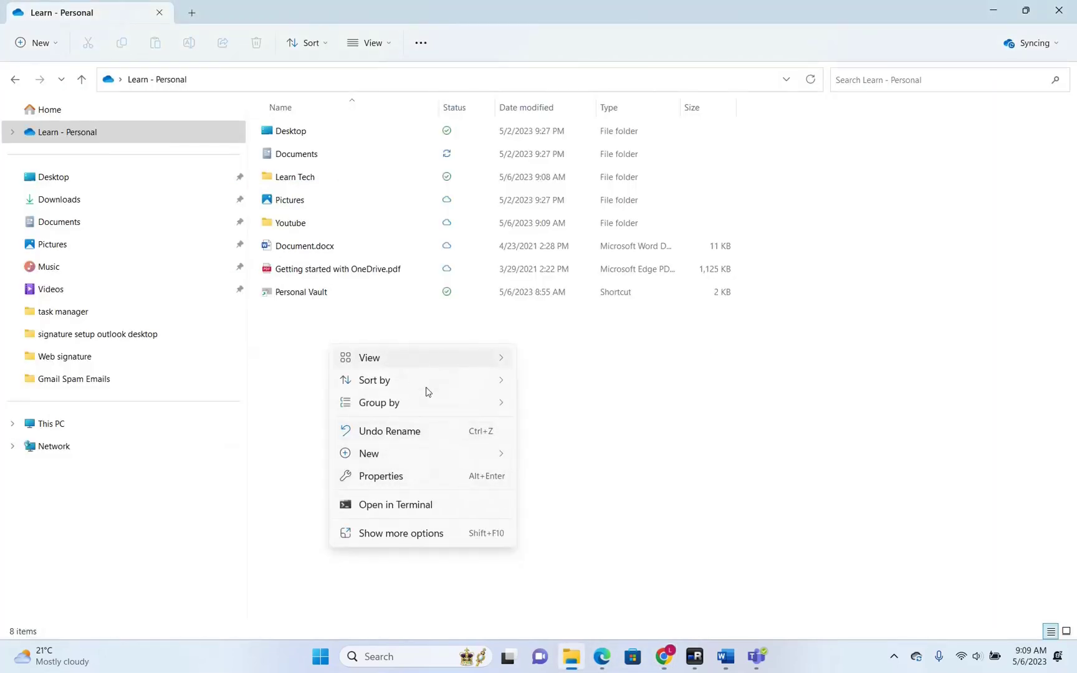
{"action": "left_click", "coordinate": [603, 378]}
{"action": "left_click", "coordinate": [96, 133]}
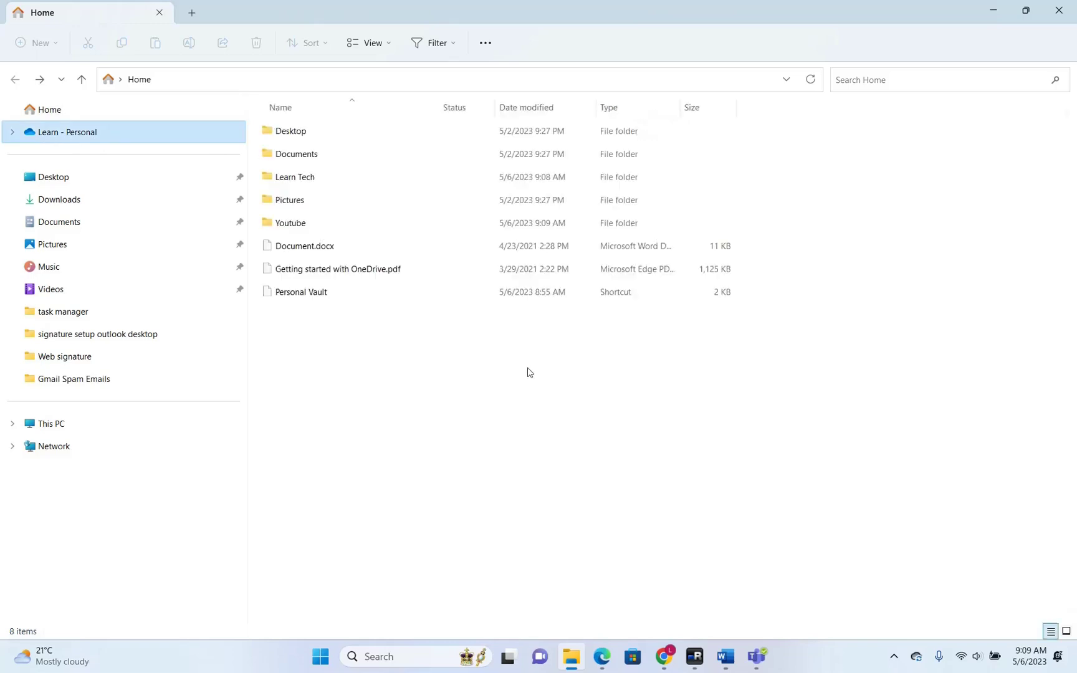
{"action": "left_click", "coordinate": [503, 391]}
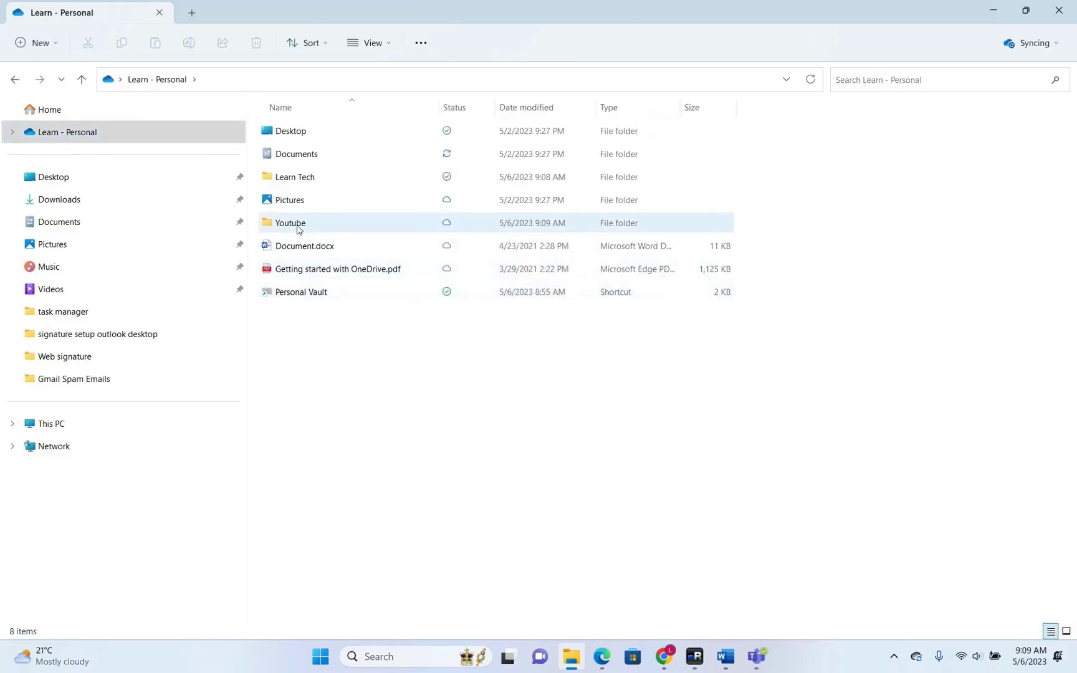
{"action": "mouse_move", "coordinate": [298, 230]}
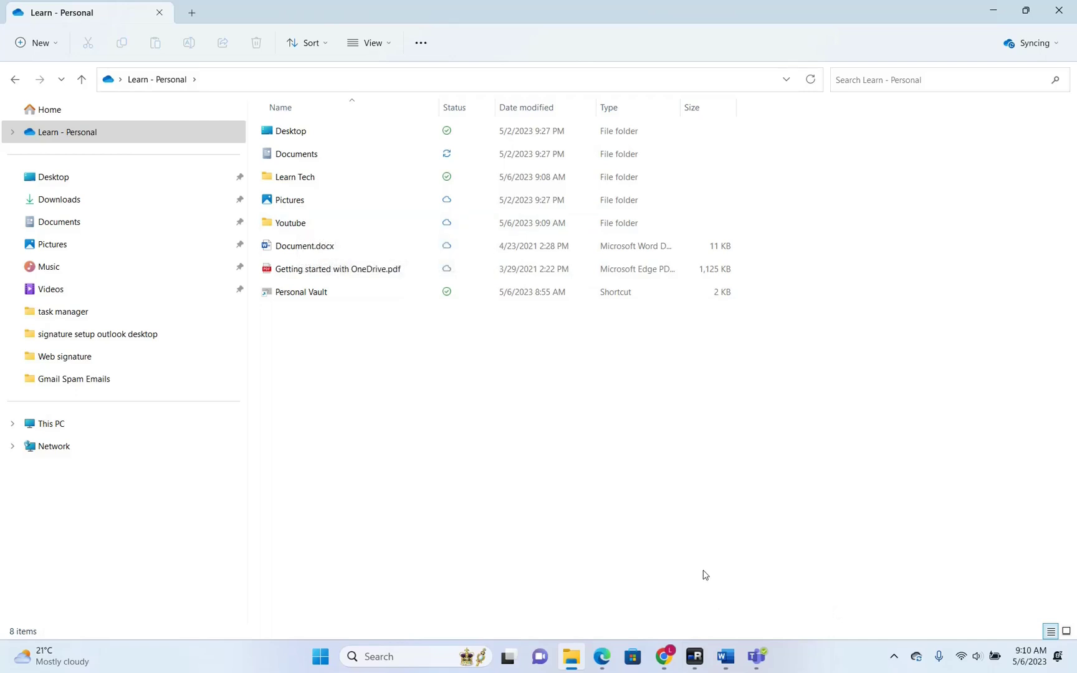
{"action": "left_click", "coordinate": [894, 666]}
{"action": "left_click", "coordinate": [894, 666]}
{"action": "left_click", "coordinate": [894, 666]}
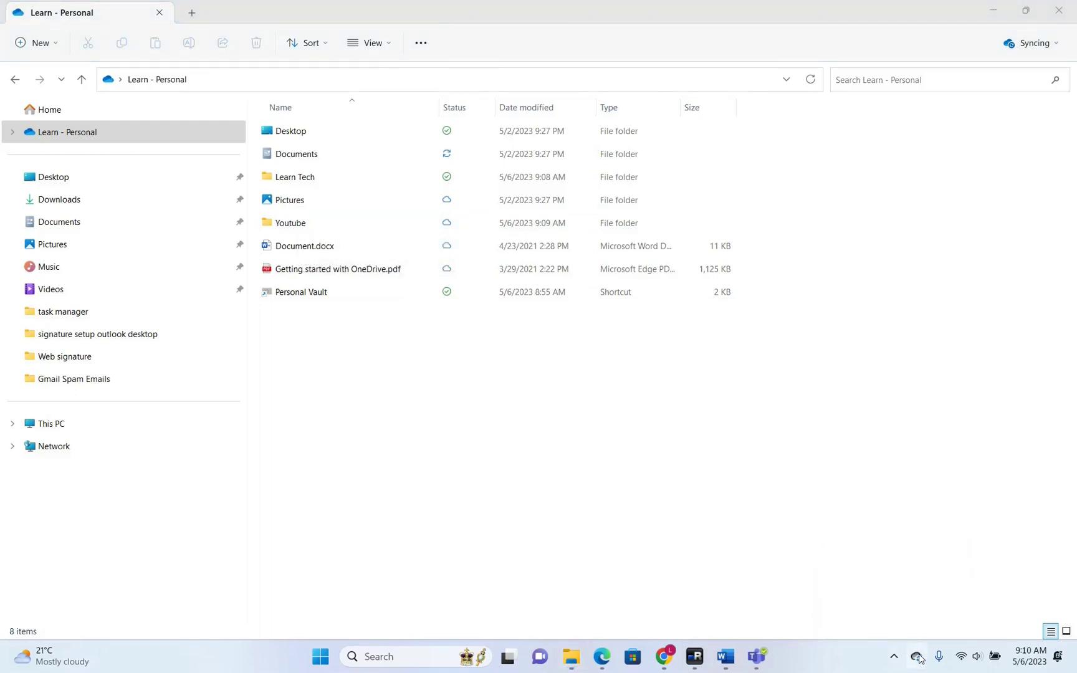
Uncheck Learn Tech in OneDrive's Account > Choose folders list
{"action": "left_click", "coordinate": [917, 658]}
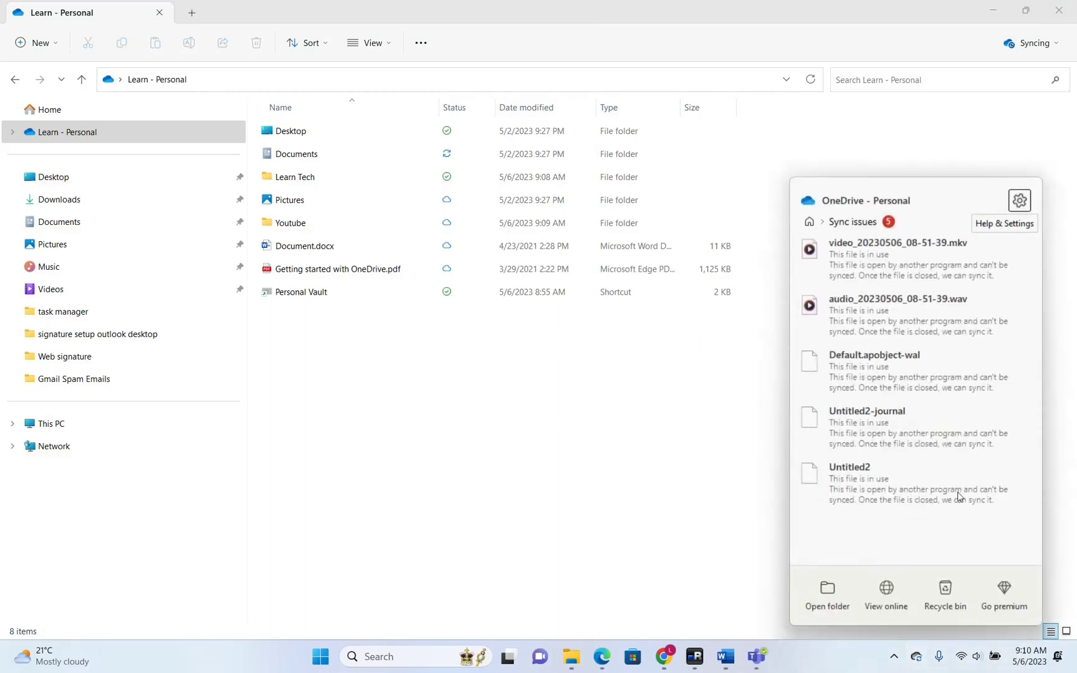
{"action": "left_click", "coordinate": [1020, 200]}
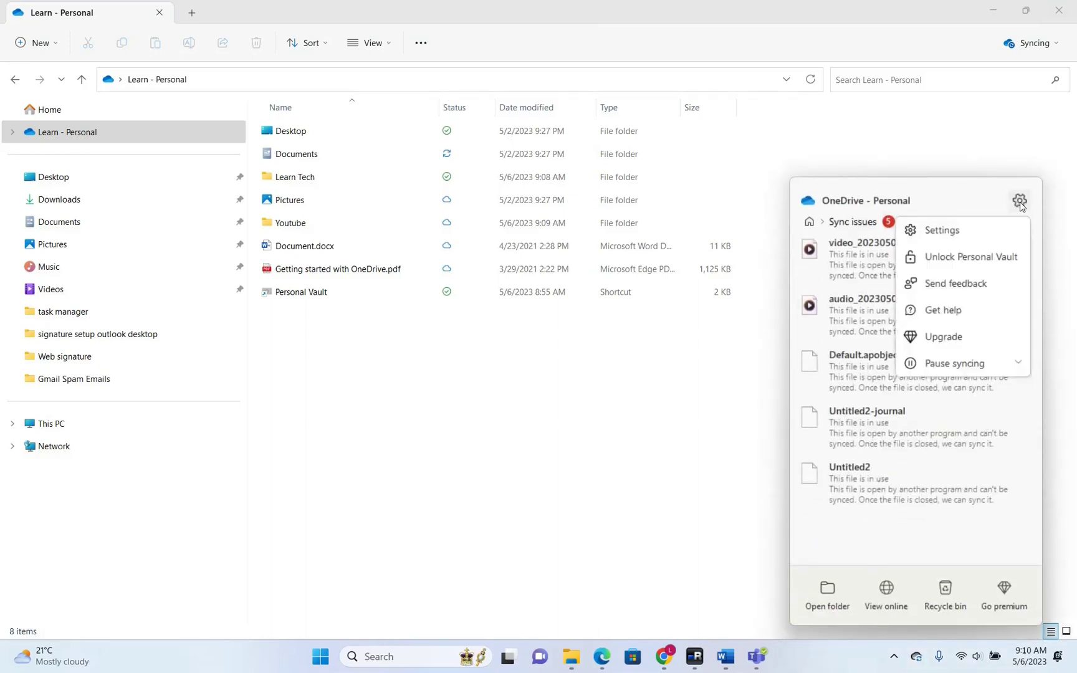
{"action": "left_click", "coordinate": [987, 231]}
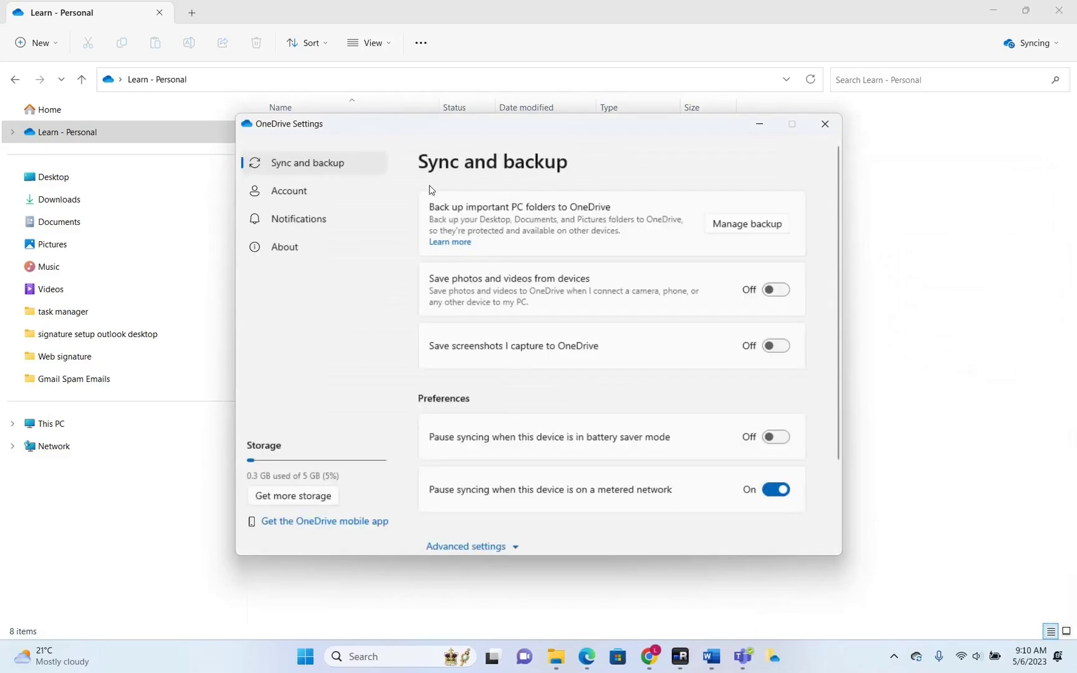
{"action": "left_click", "coordinate": [289, 190]}
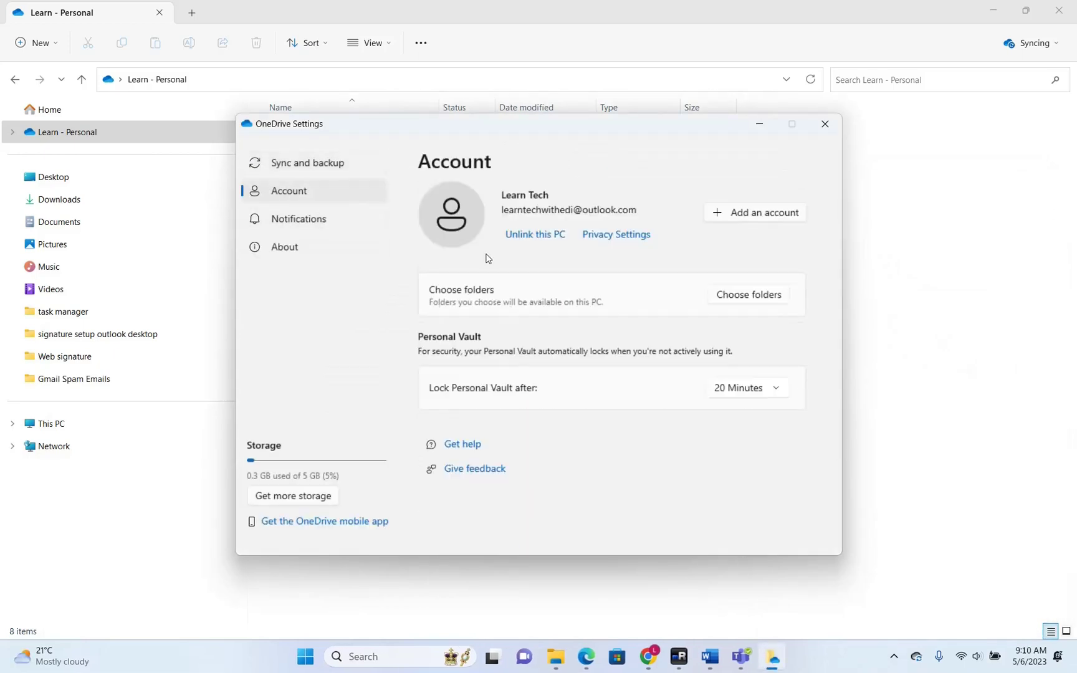
{"action": "left_click", "coordinate": [750, 298]}
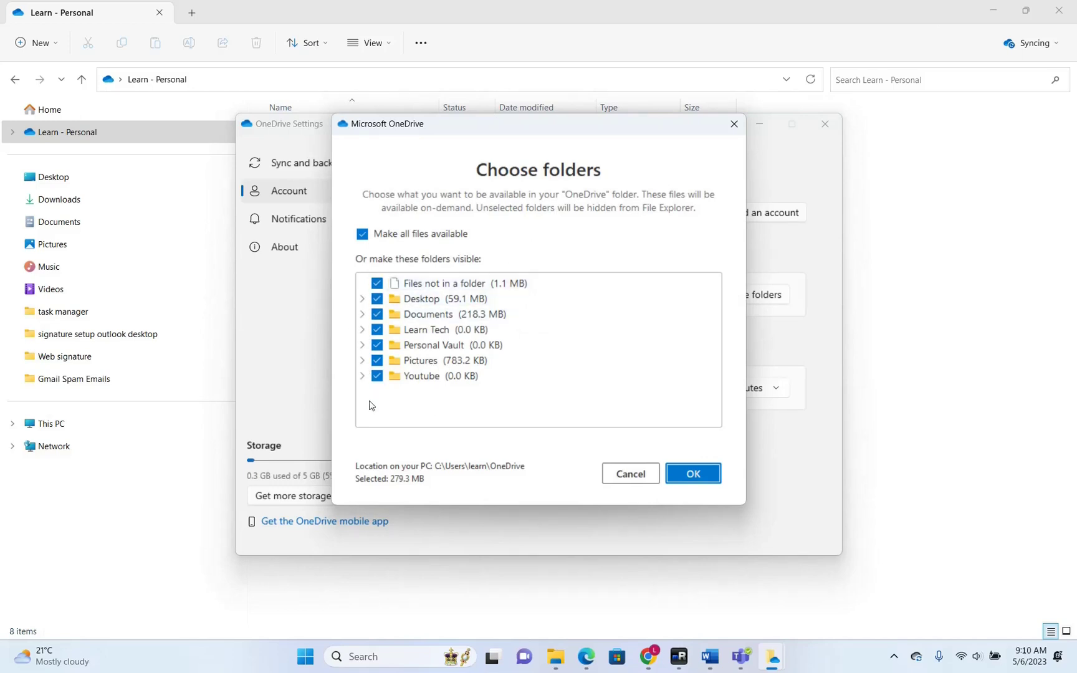
{"action": "left_click", "coordinate": [377, 332]}
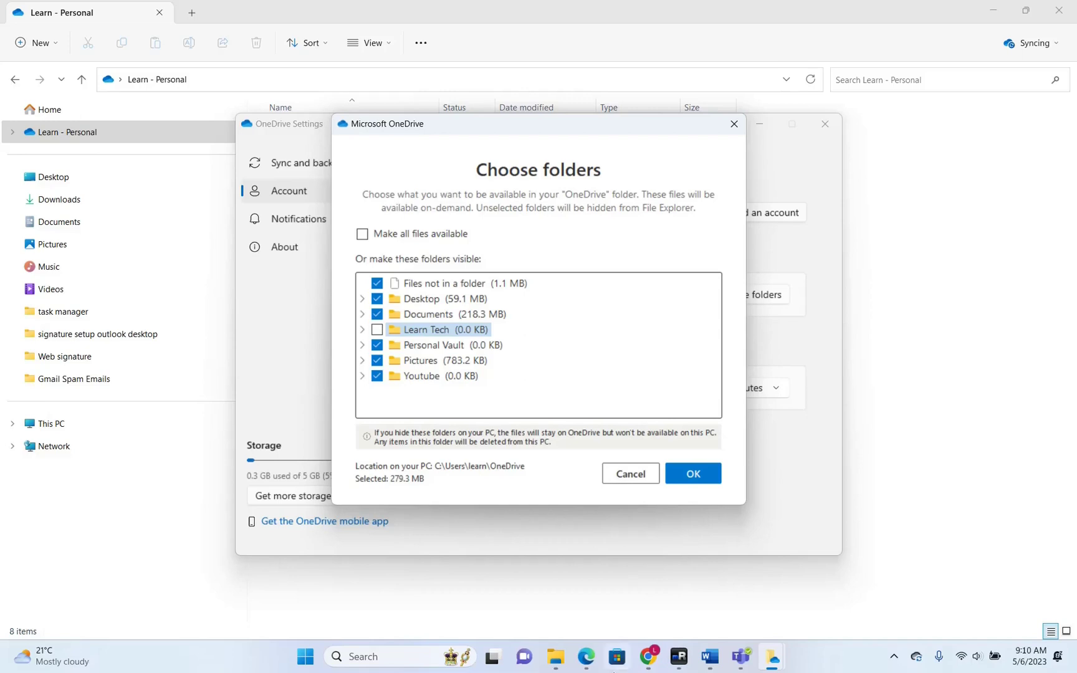
Glance at the OneDrive web page in Chrome, then confirm the new folder choices with OK
{"action": "mouse_move", "coordinate": [642, 664]}
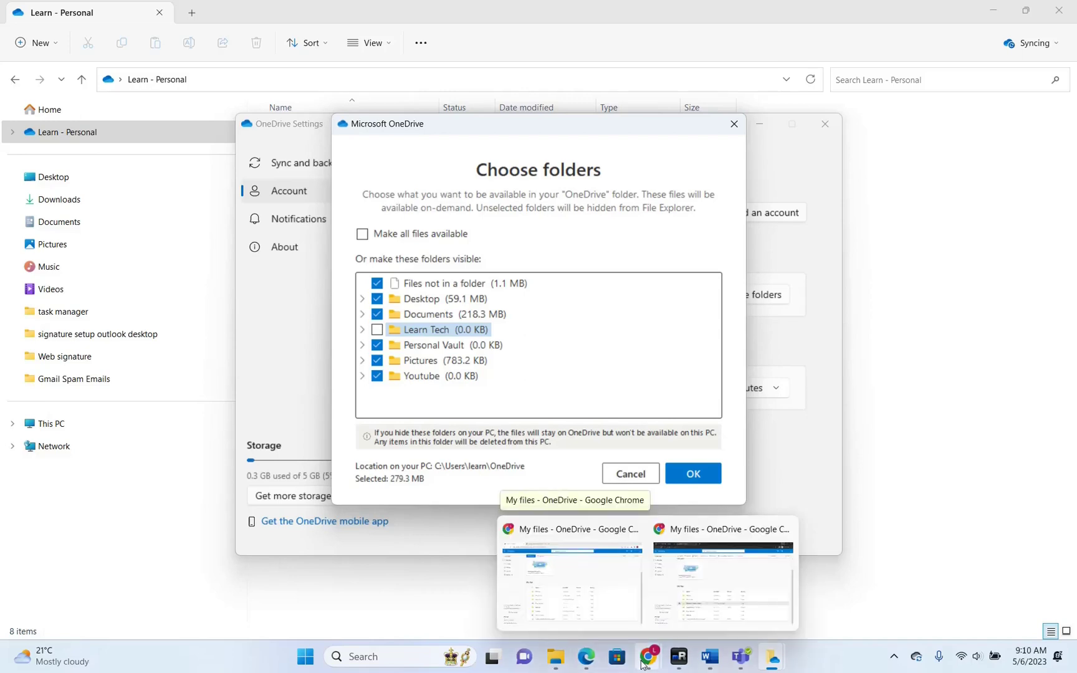
{"action": "left_click", "coordinate": [570, 567]}
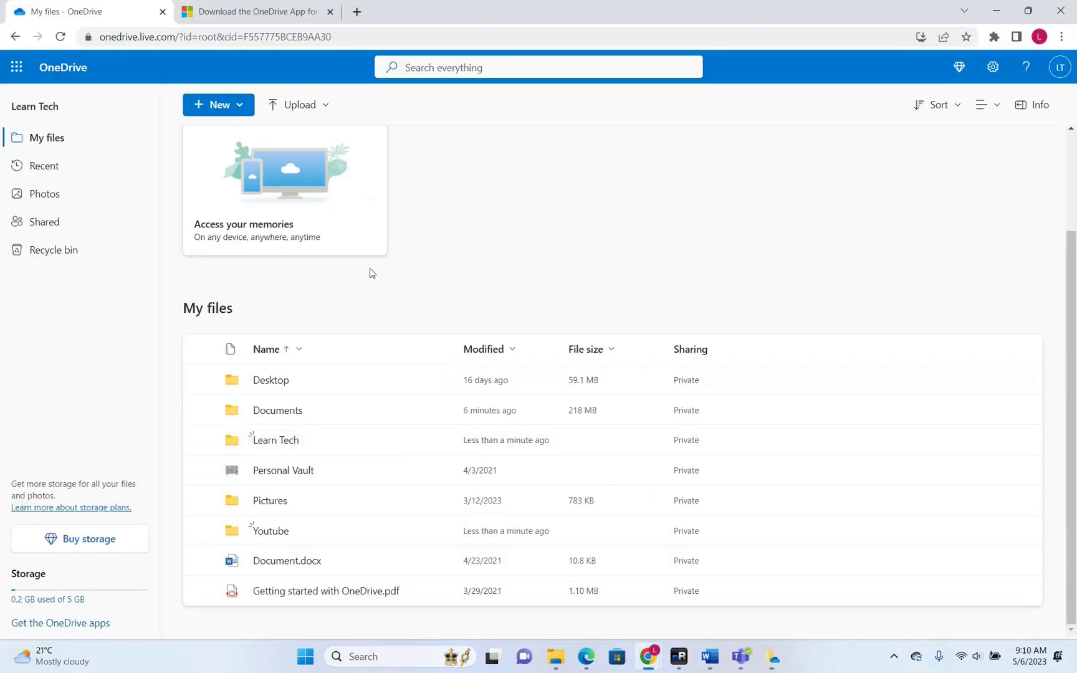
{"action": "left_click", "coordinate": [996, 11]}
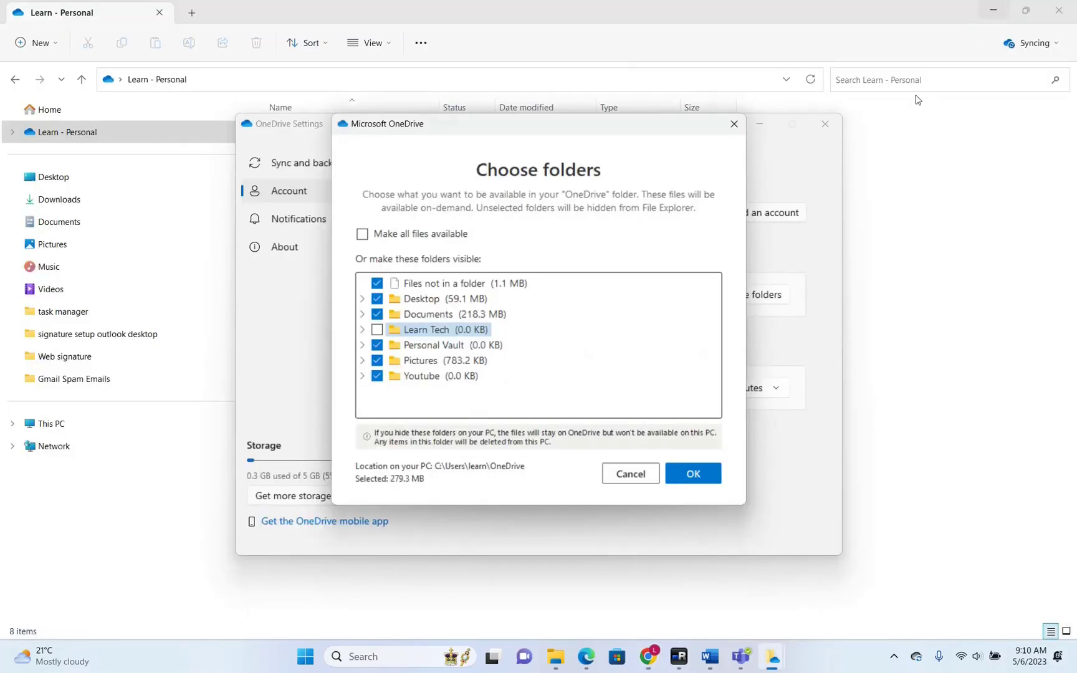
{"action": "left_click", "coordinate": [717, 480]}
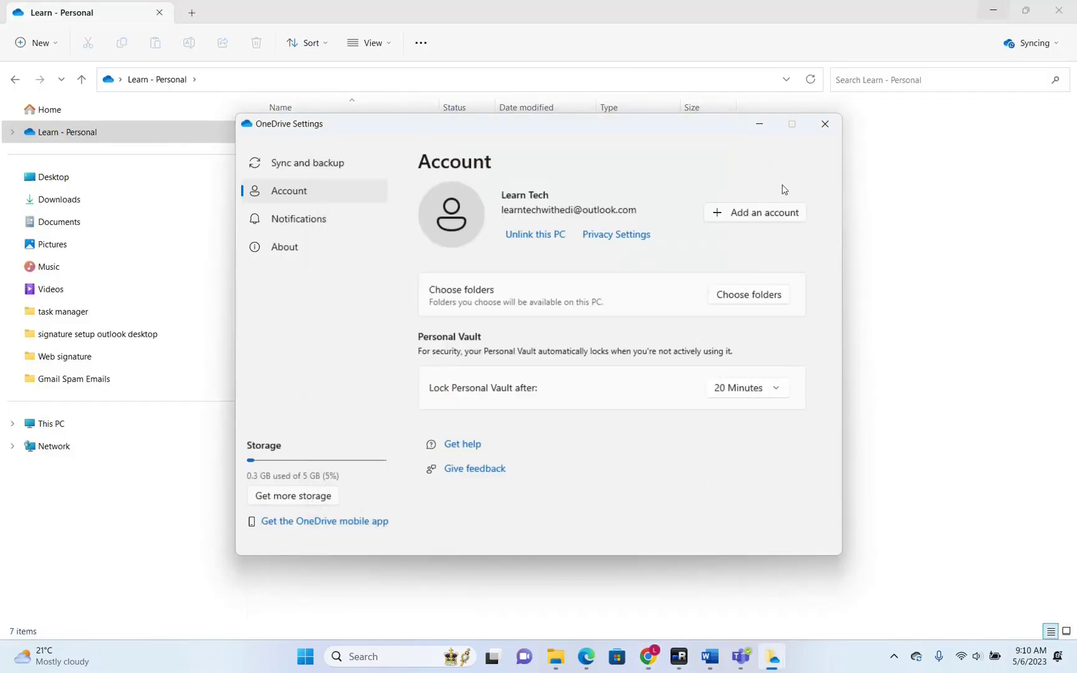
Uncheck Youtube in OneDrive's Choose folders and confirm hiding it from this PC
{"action": "left_click", "coordinate": [759, 123]}
{"action": "right_click", "coordinate": [378, 362]}
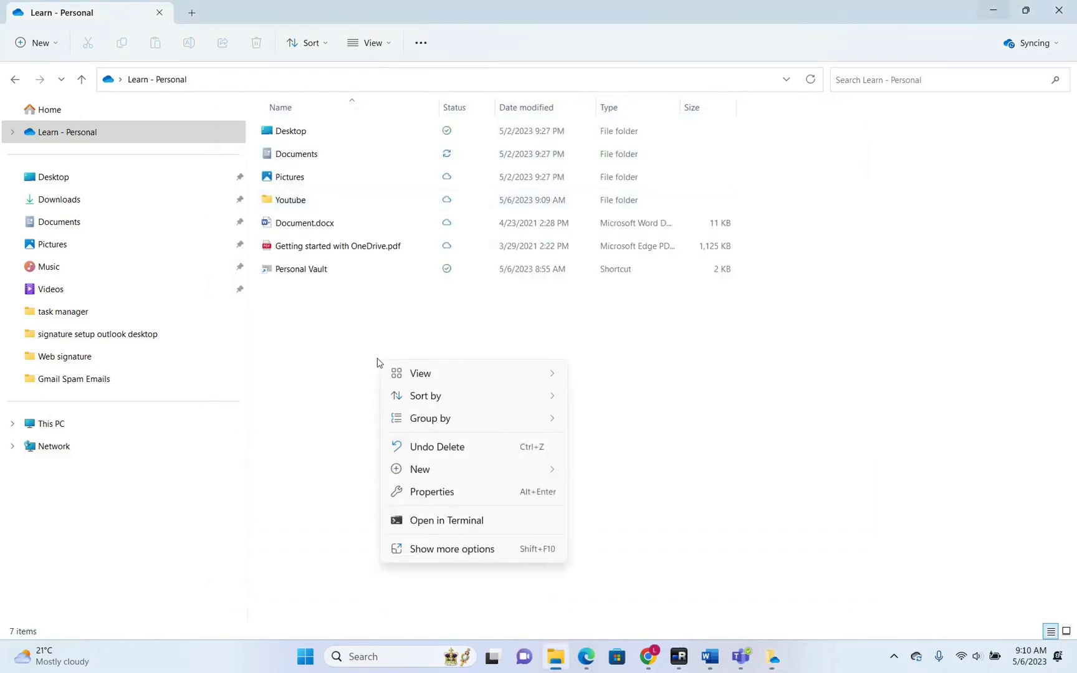
{"action": "left_click", "coordinate": [316, 371]}
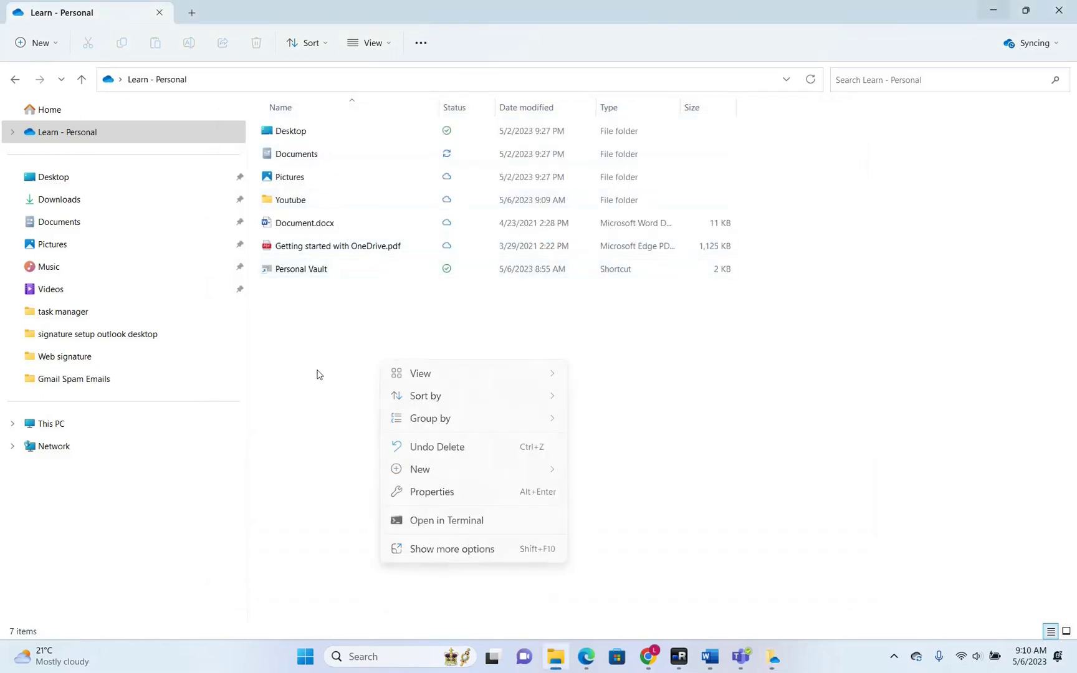
{"action": "left_click", "coordinate": [917, 657]}
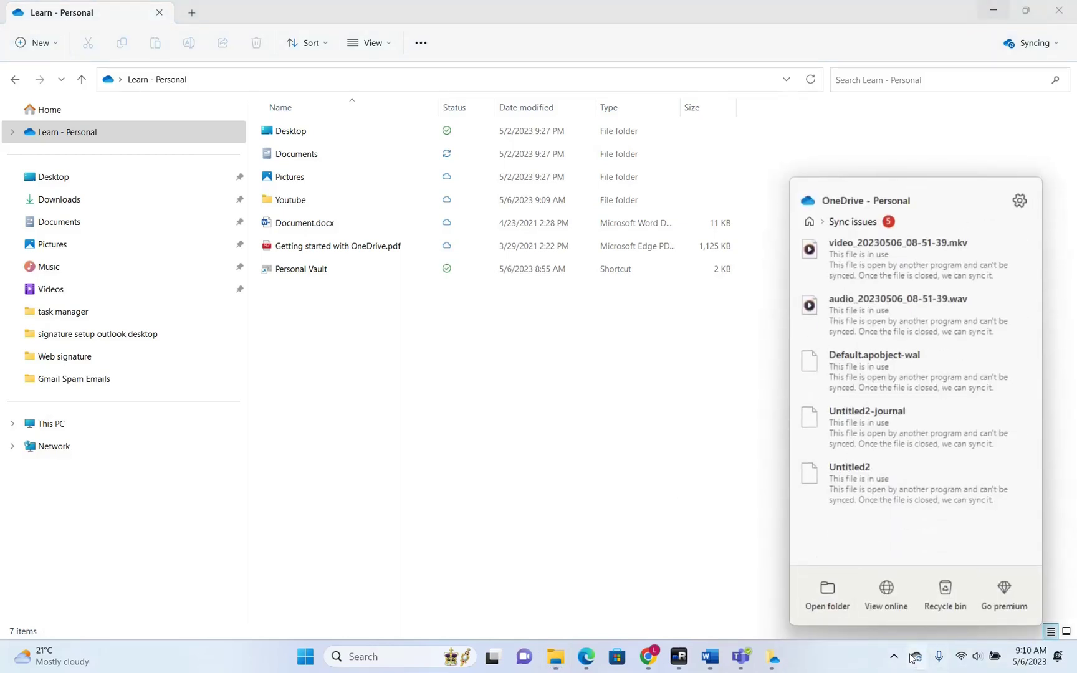
{"action": "left_click", "coordinate": [1020, 200]}
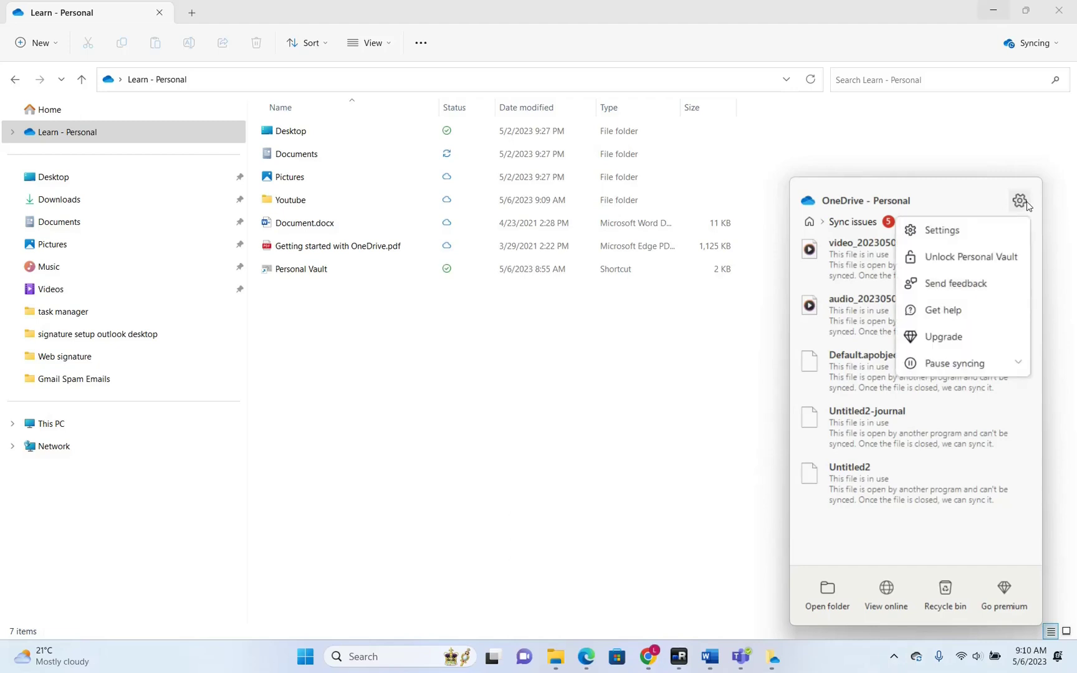
{"action": "left_click", "coordinate": [974, 224]}
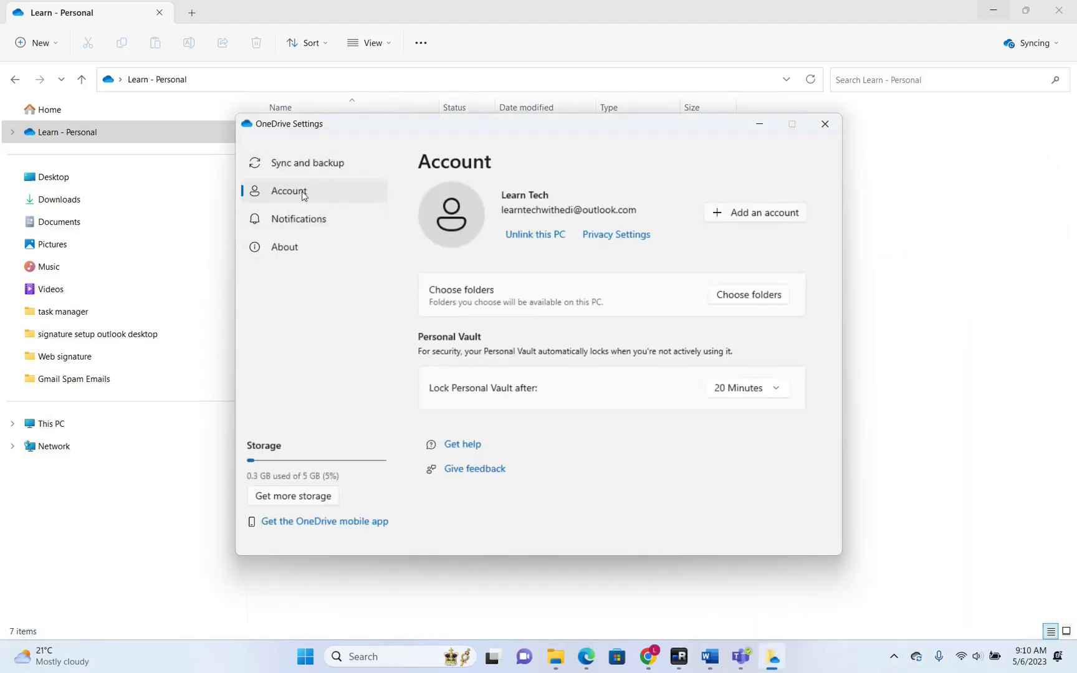
{"action": "left_click", "coordinate": [734, 303]}
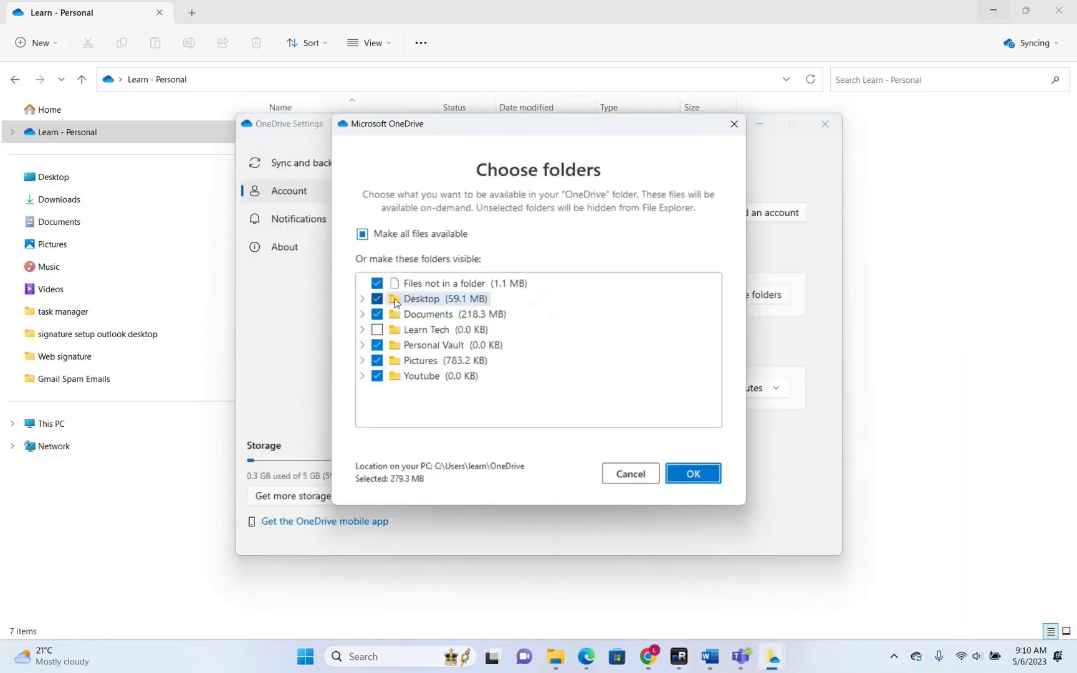
{"action": "left_click", "coordinate": [377, 376]}
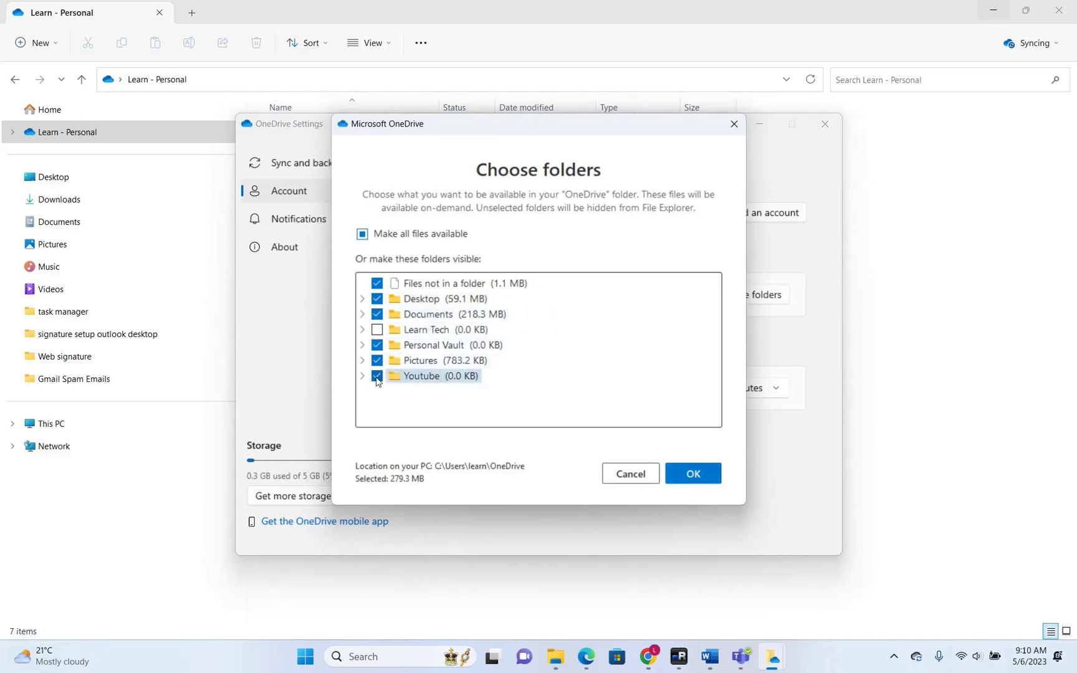
{"action": "left_click", "coordinate": [693, 473]}
Minimize settings and reload the OneDrive My files page in Chrome
{"action": "left_click", "coordinate": [760, 125]}
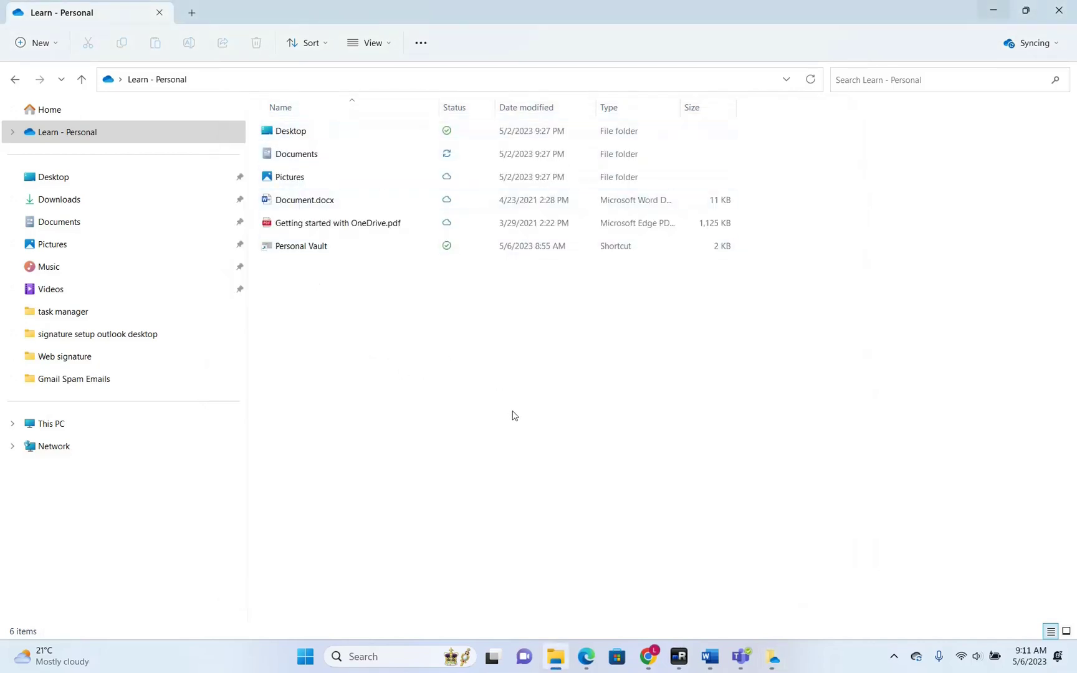
{"action": "mouse_move", "coordinate": [648, 657]}
{"action": "left_click", "coordinate": [618, 530]}
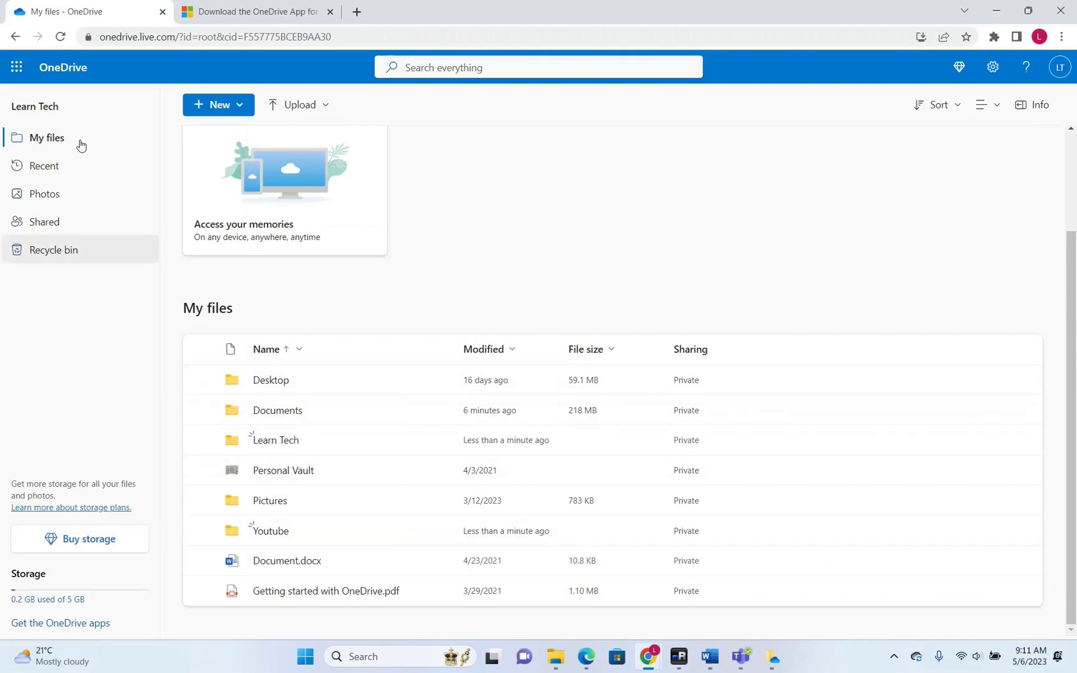
{"action": "left_click", "coordinate": [58, 30]}
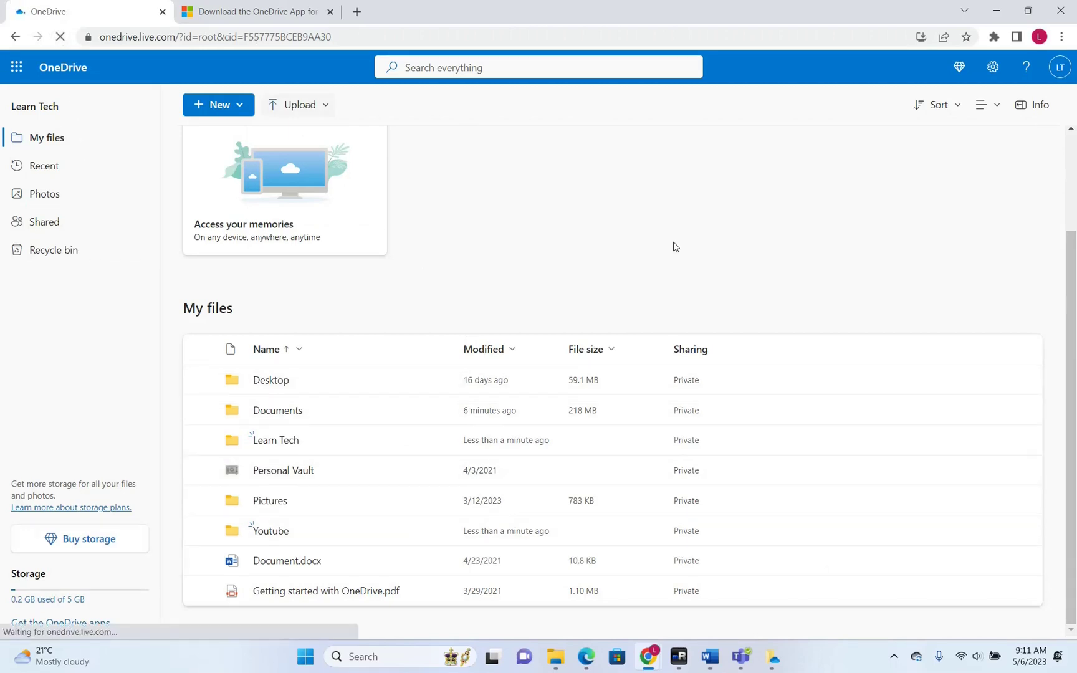
{"action": "scroll", "coordinate": [464, 413], "scroll_direction": "down", "scroll_amount": 2}
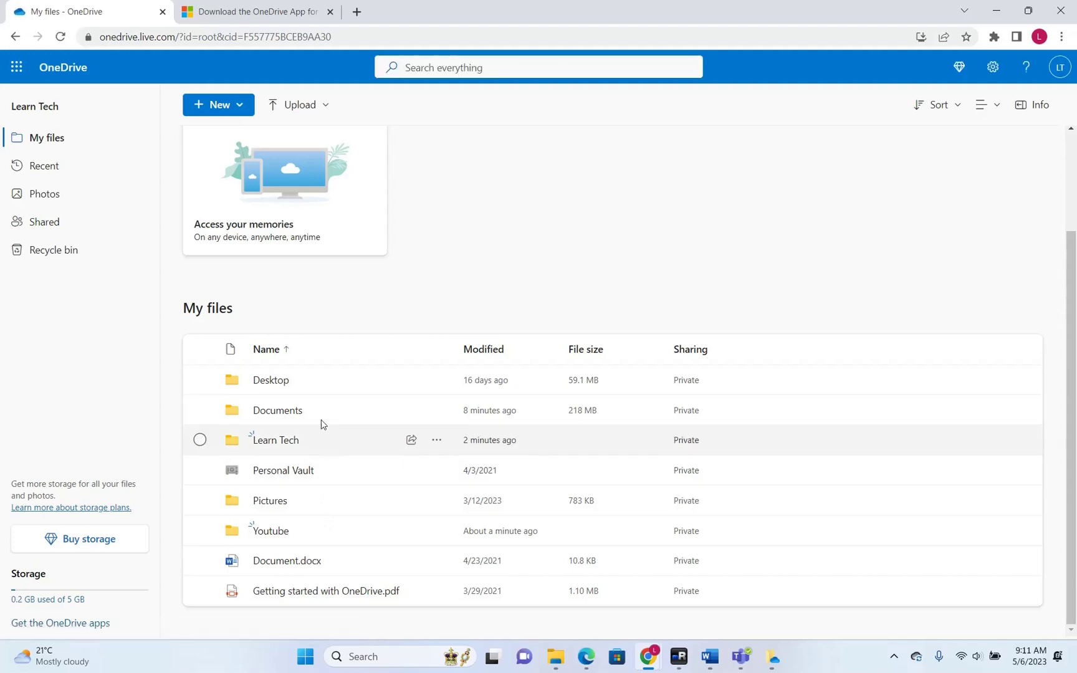
Show Shared with you online, and cancel out of Choose folders without changes
{"action": "left_click", "coordinate": [73, 222]}
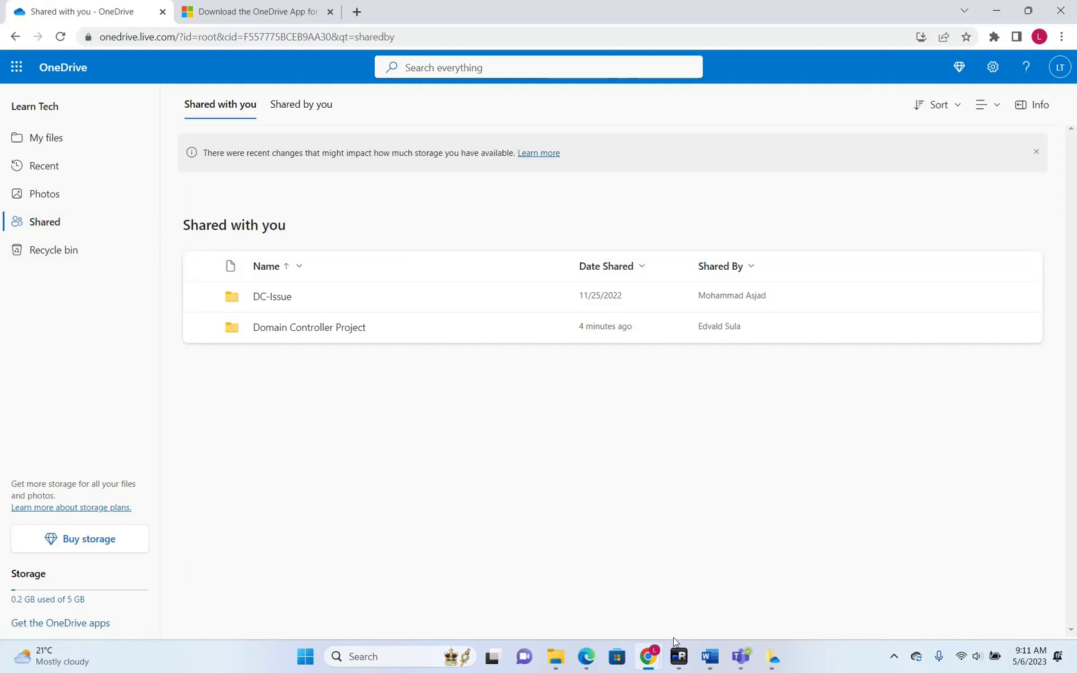
{"action": "left_click", "coordinate": [769, 657]}
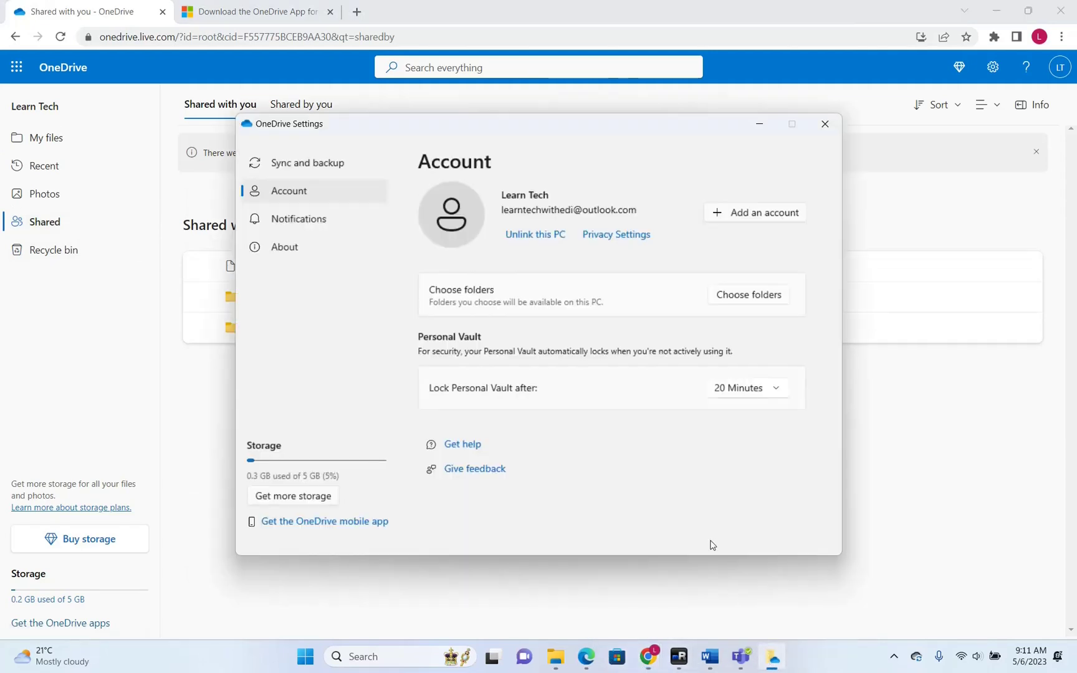
{"action": "left_click", "coordinate": [751, 295]}
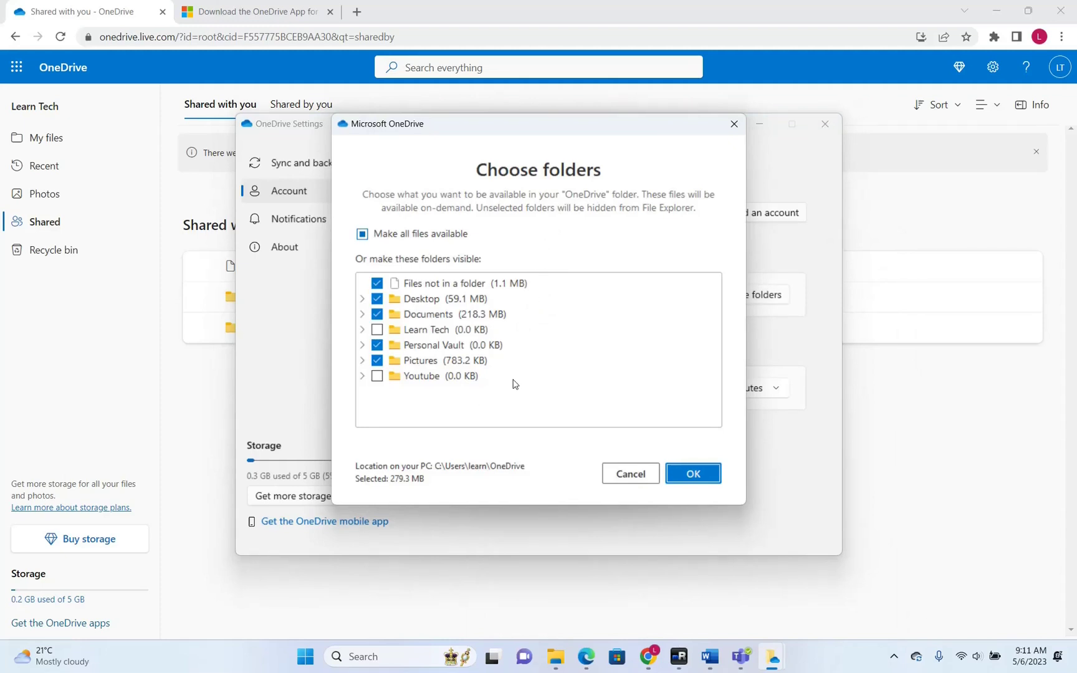
{"action": "left_click", "coordinate": [621, 476]}
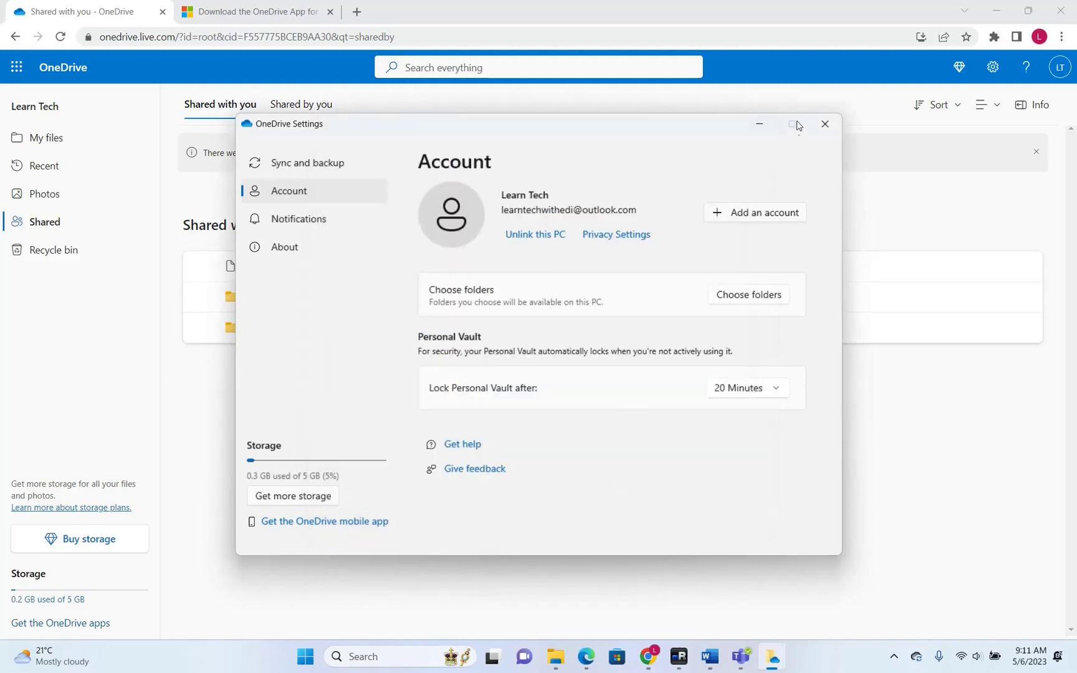
{"action": "left_click", "coordinate": [759, 124]}
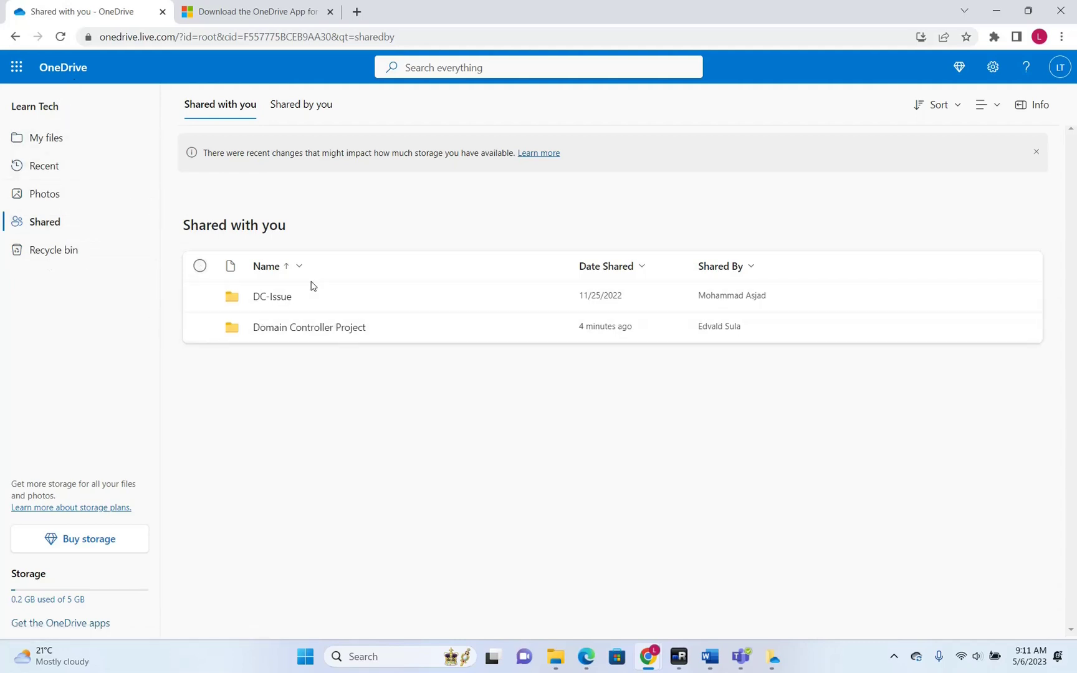
Select Domain Controller Project in Shared and add it as a shortcut to My files
{"action": "left_click", "coordinate": [201, 327]}
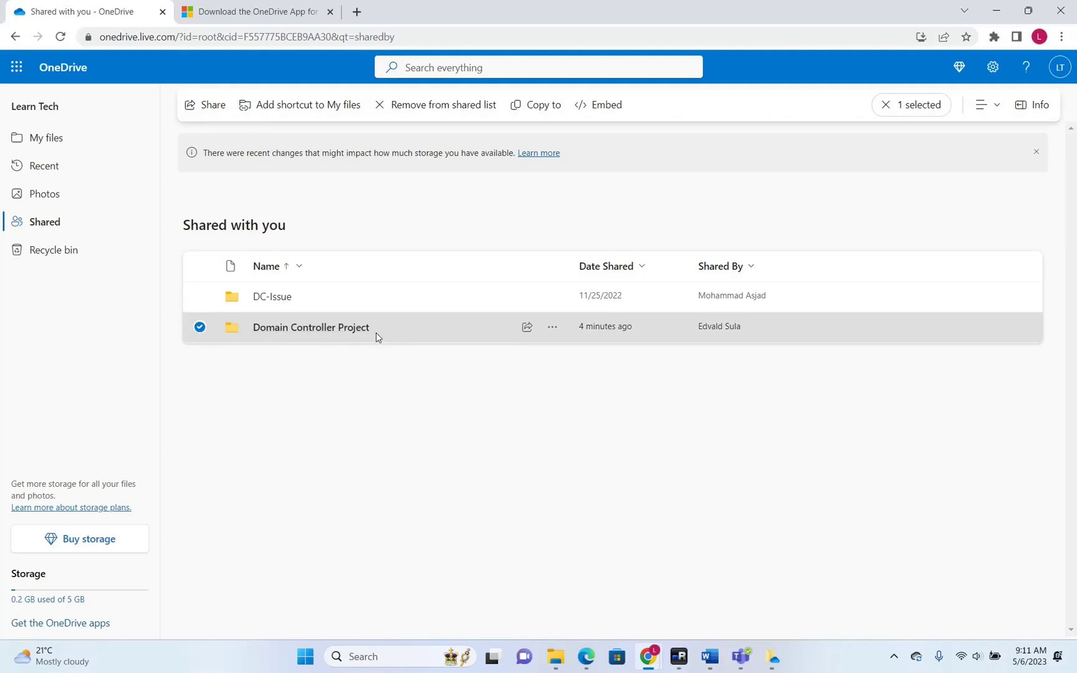
{"action": "left_click", "coordinate": [241, 380]}
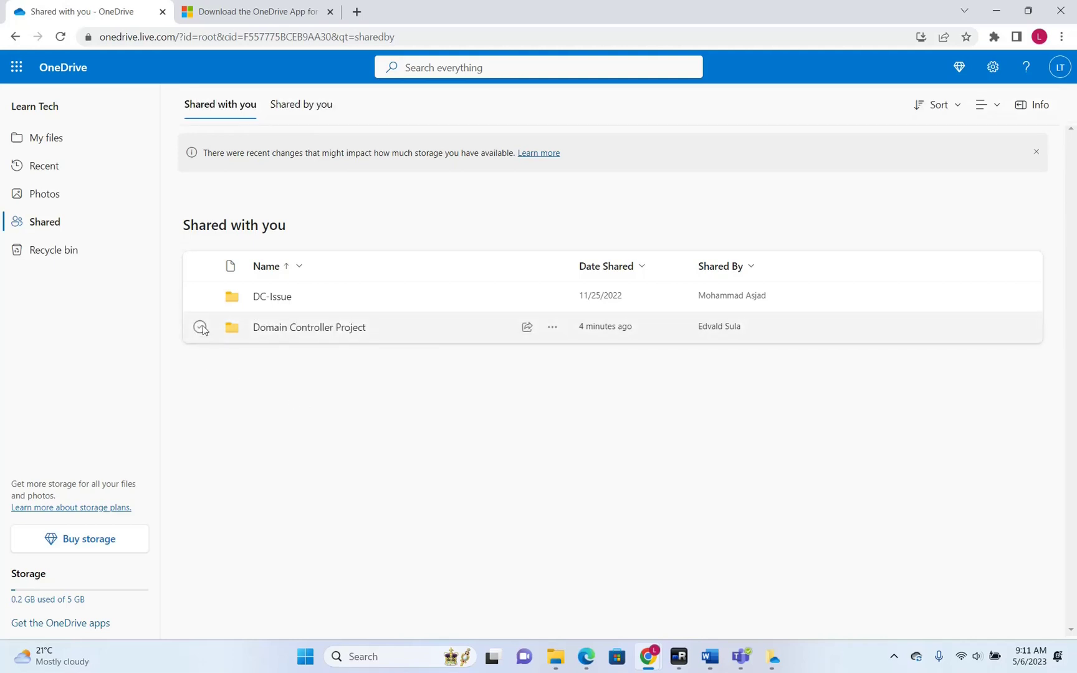
{"action": "left_click", "coordinate": [200, 327]}
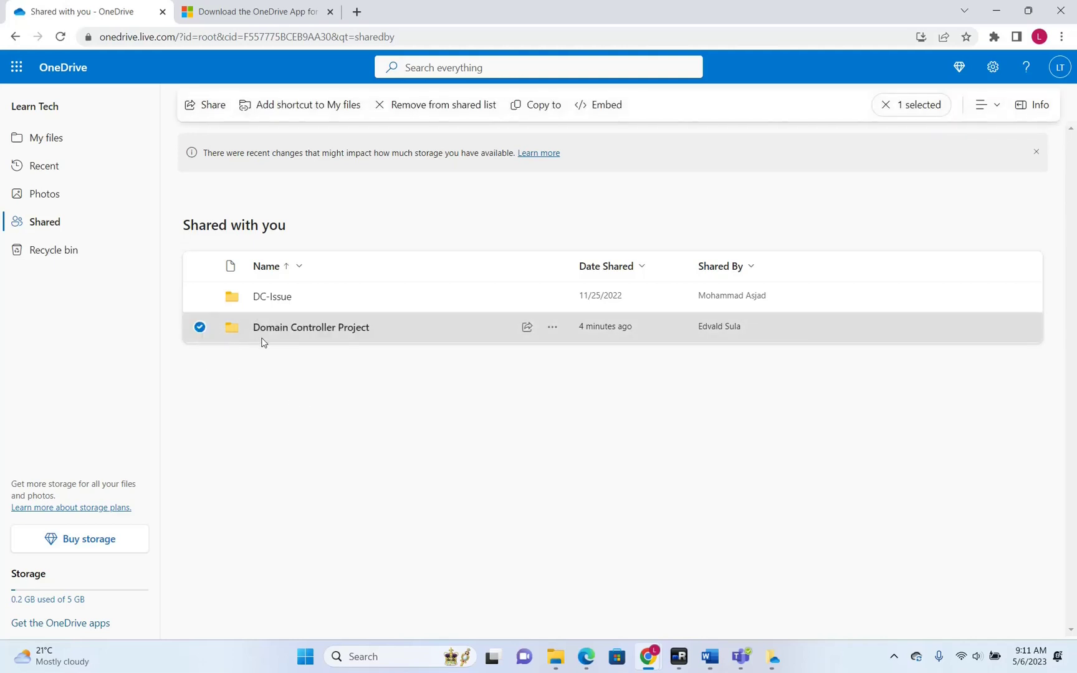
{"action": "left_click", "coordinate": [286, 112]}
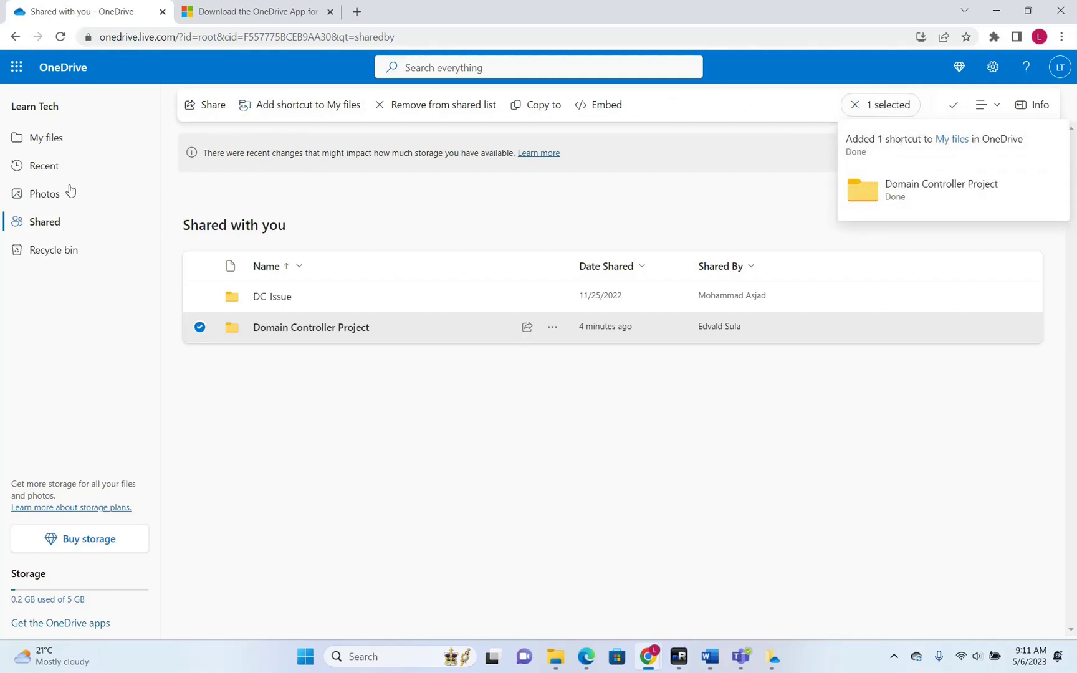
{"action": "left_click", "coordinate": [46, 142]}
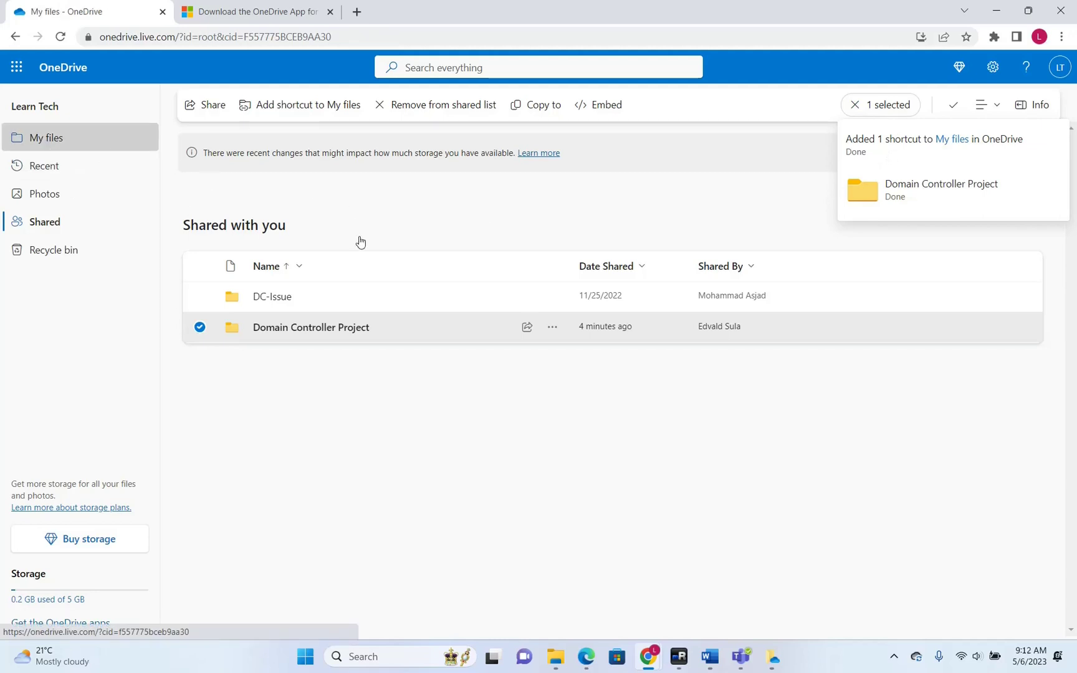
Verify Domain Controller Project is ticked in Choose folders, then cancel unchanged
{"action": "scroll", "coordinate": [516, 330], "scroll_direction": "down", "scroll_amount": 3}
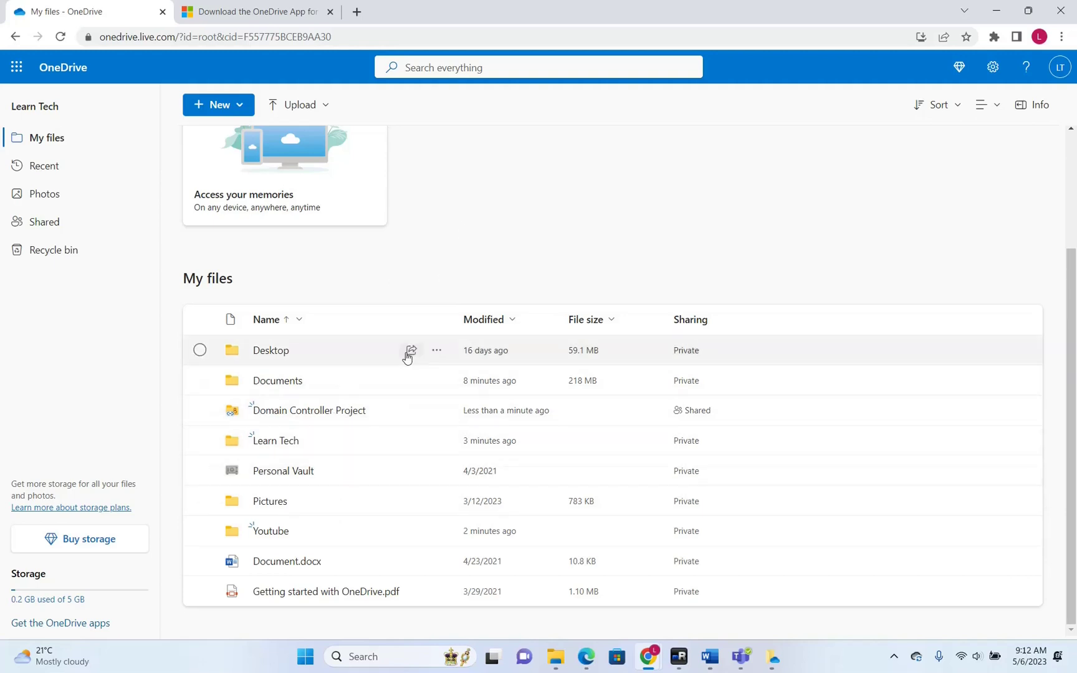
{"action": "left_click", "coordinate": [772, 659]}
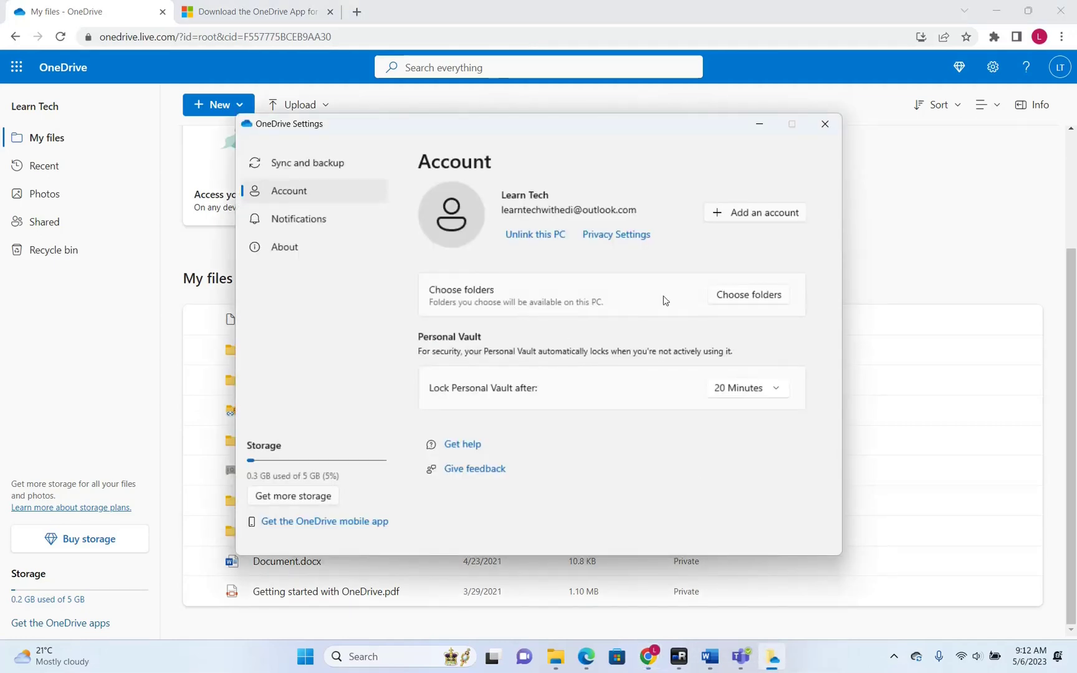
{"action": "left_click", "coordinate": [735, 297]}
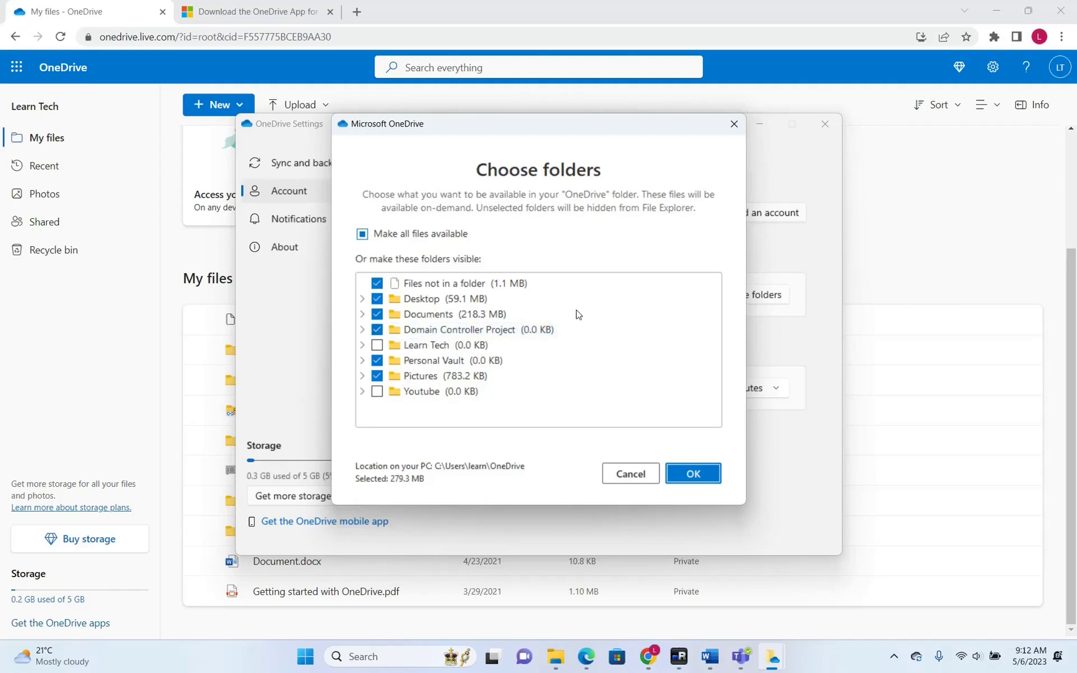
{"action": "left_click", "coordinate": [629, 475]}
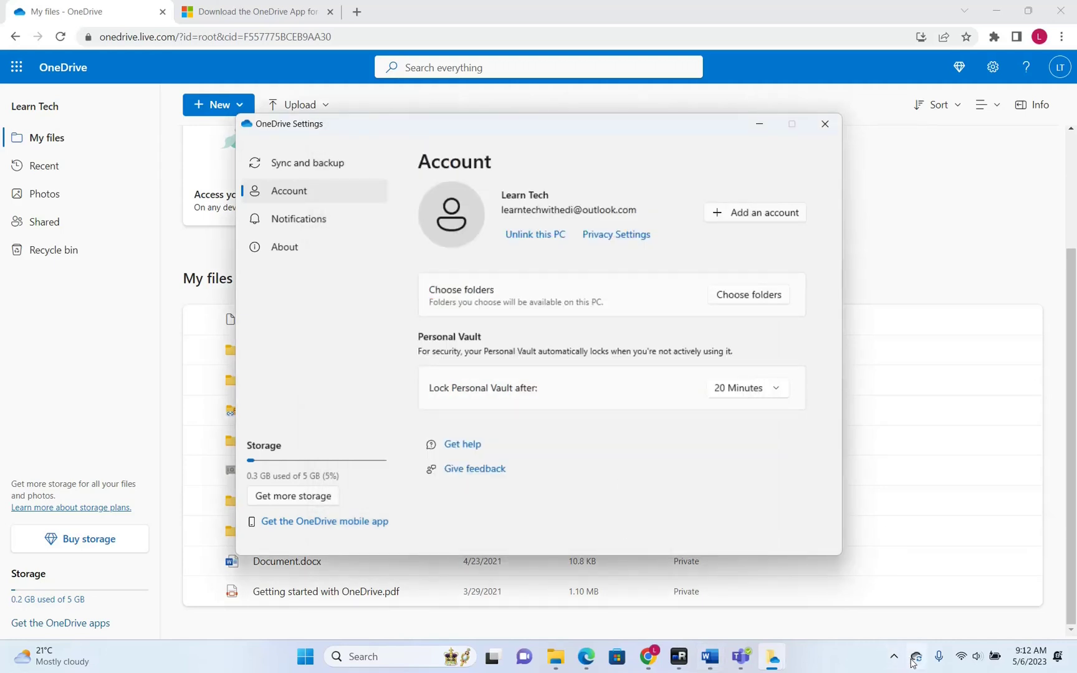
Open the local OneDrive folder in File Explorer and enter Domain Controller Project
{"action": "left_click", "coordinate": [564, 665]}
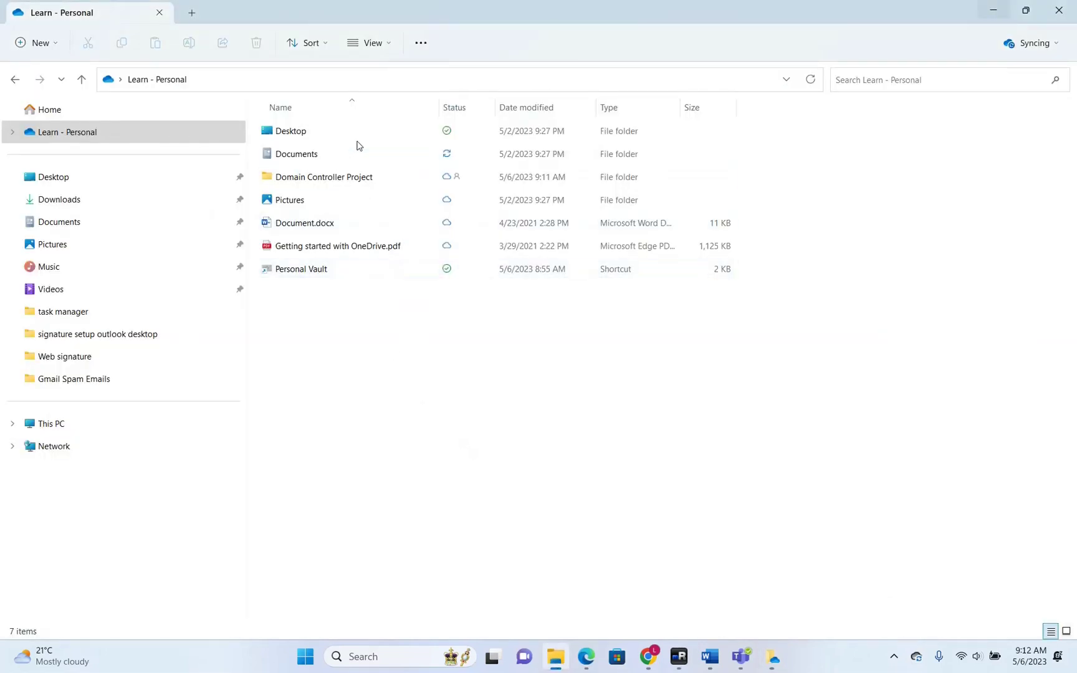
{"action": "right_click", "coordinate": [369, 352]}
{"action": "left_click", "coordinate": [430, 484]}
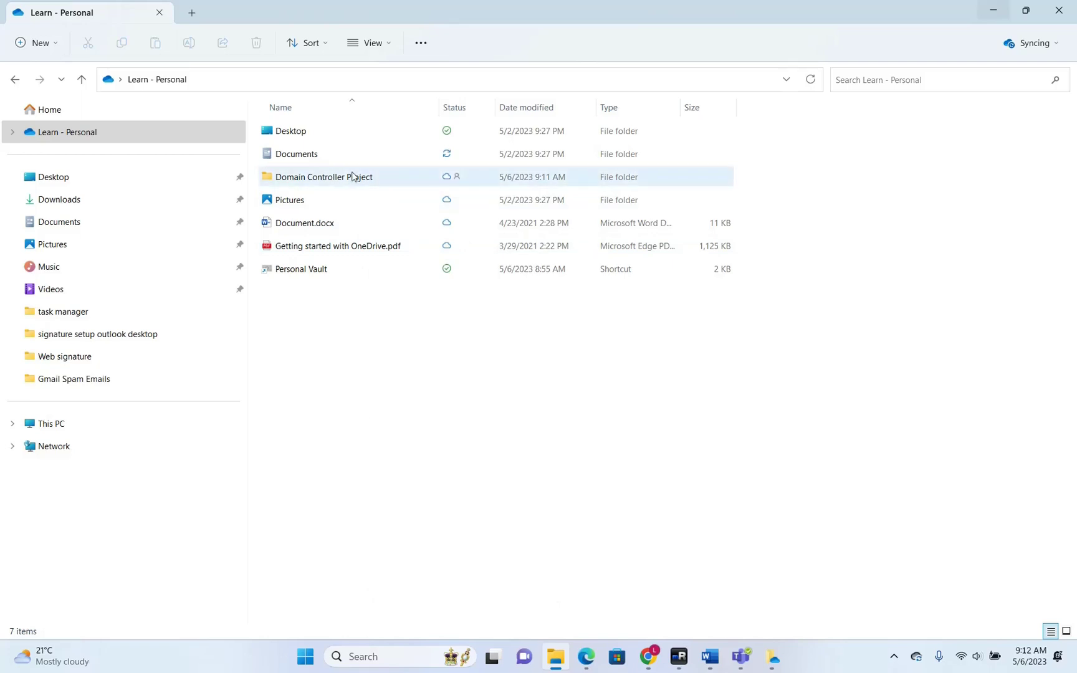
{"action": "mouse_move", "coordinate": [352, 180]}
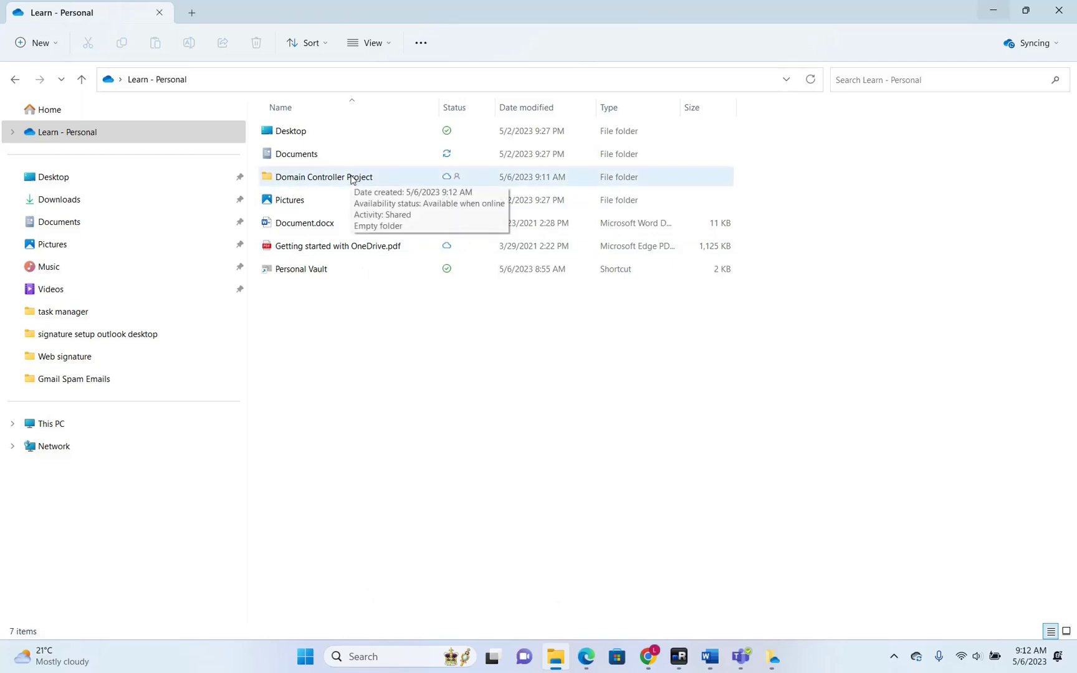
{"action": "left_click", "coordinate": [353, 179]}
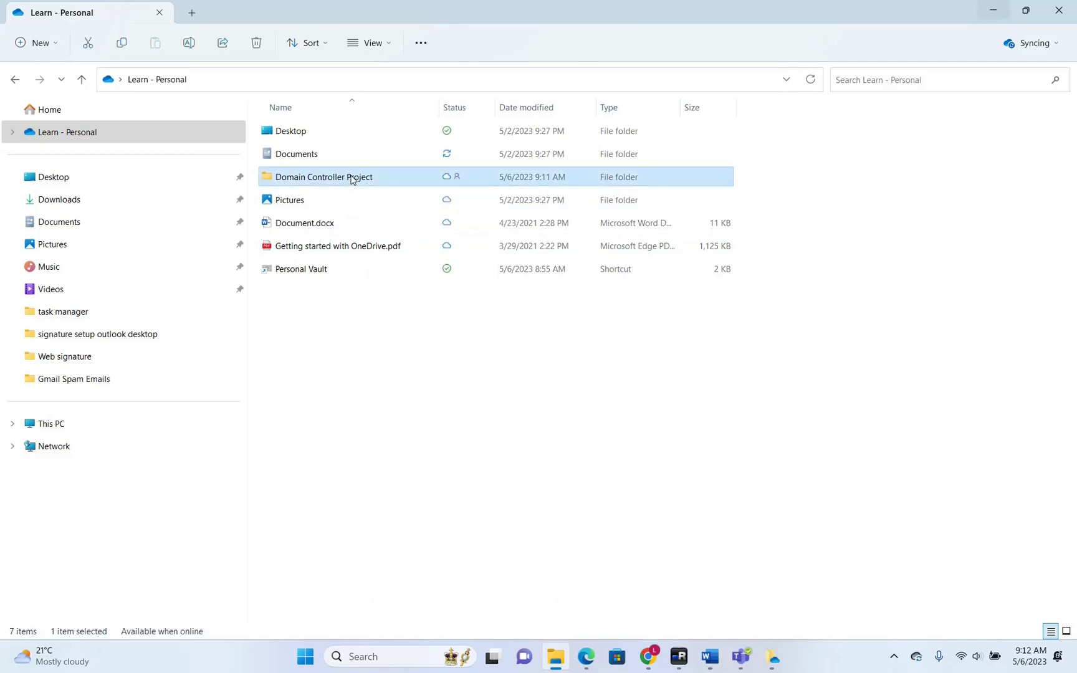
{"action": "left_click", "coordinate": [352, 179]}
{"action": "double_click", "coordinate": [404, 178]}
Create a subfolder named 'New folder' there and return to the browser
{"action": "right_click", "coordinate": [392, 224]}
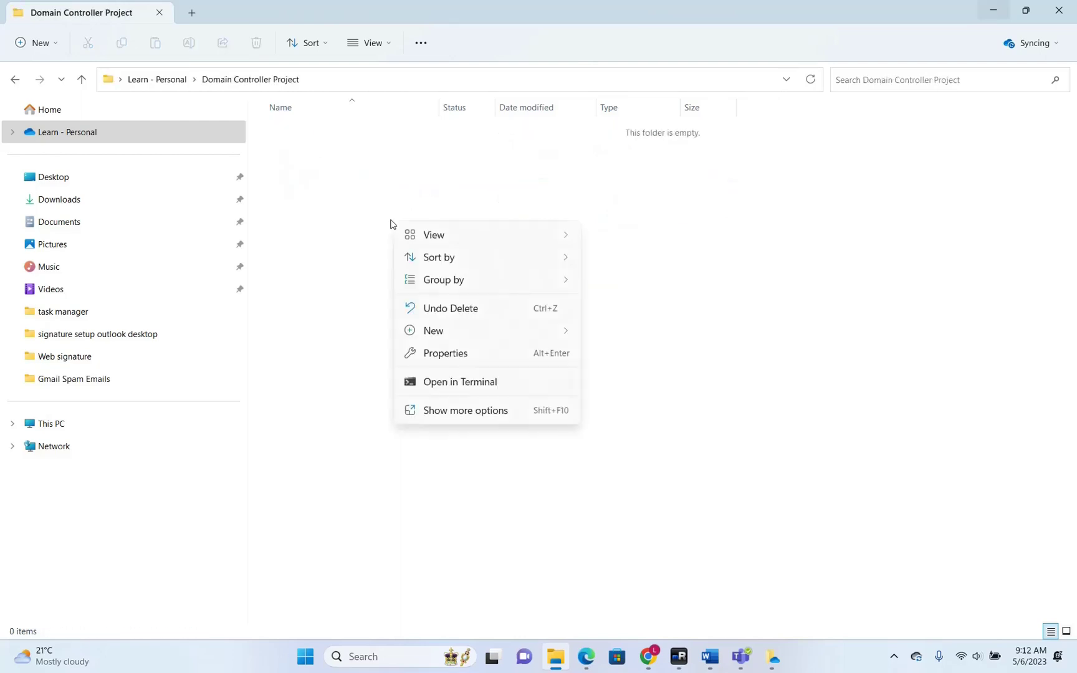
{"action": "mouse_move", "coordinate": [426, 343]}
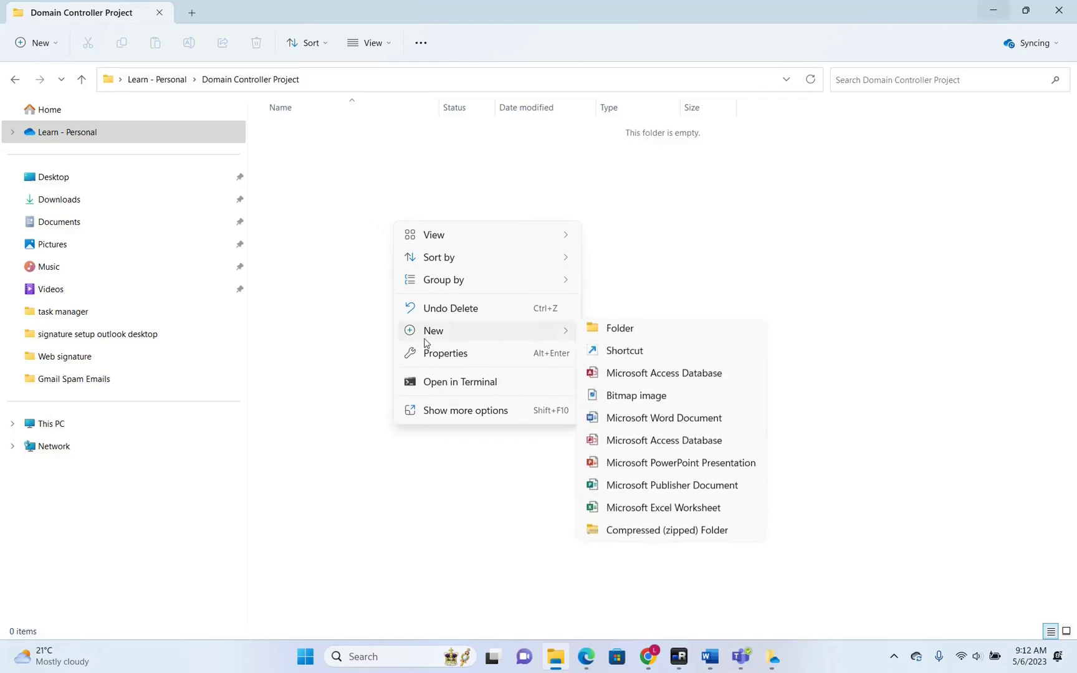
{"action": "left_click", "coordinate": [621, 341]}
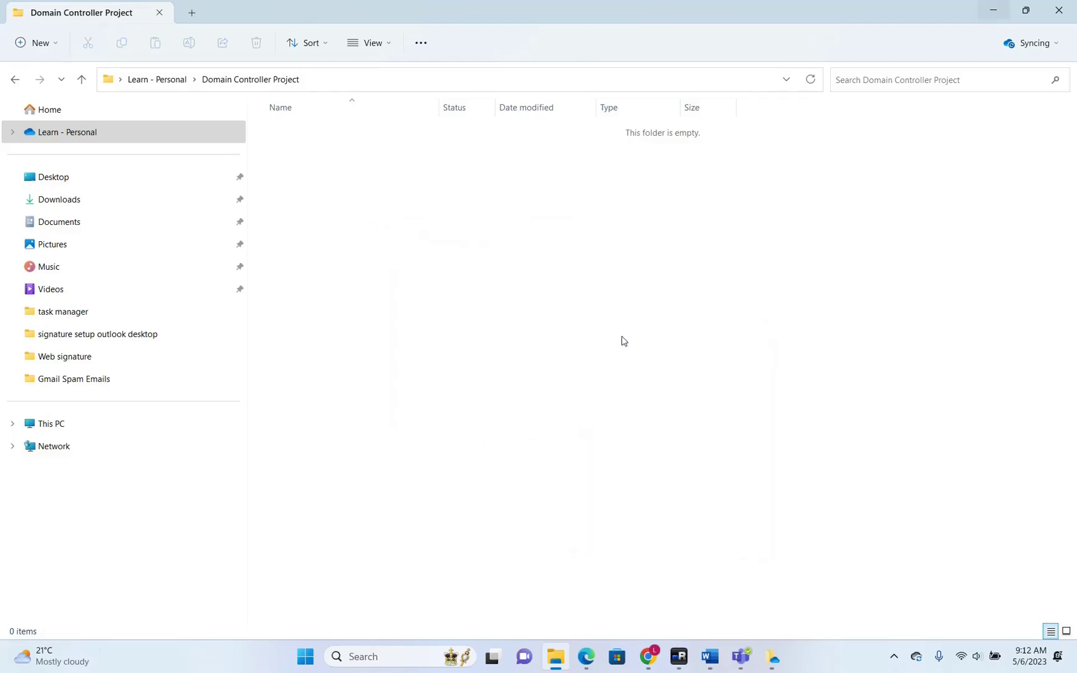
{"action": "left_click", "coordinate": [546, 344]}
{"action": "mouse_move", "coordinate": [645, 645]}
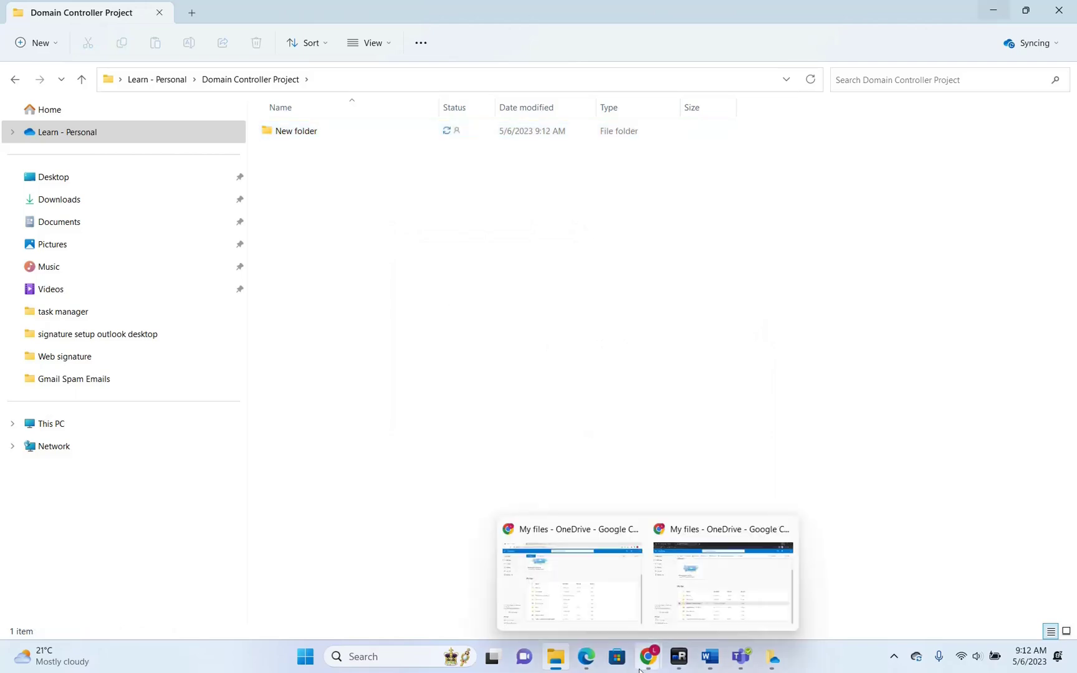
{"action": "left_click", "coordinate": [501, 578]}
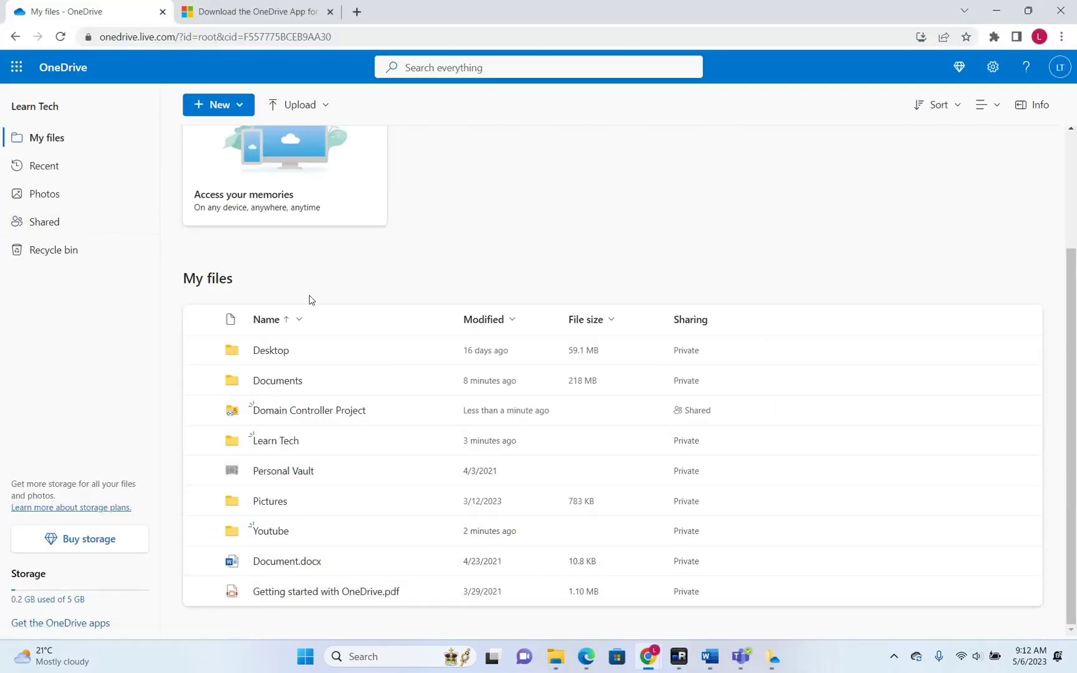
Open Domain Controller Project from My files and Shared to see New folder, then select it
{"action": "left_click", "coordinate": [330, 413]}
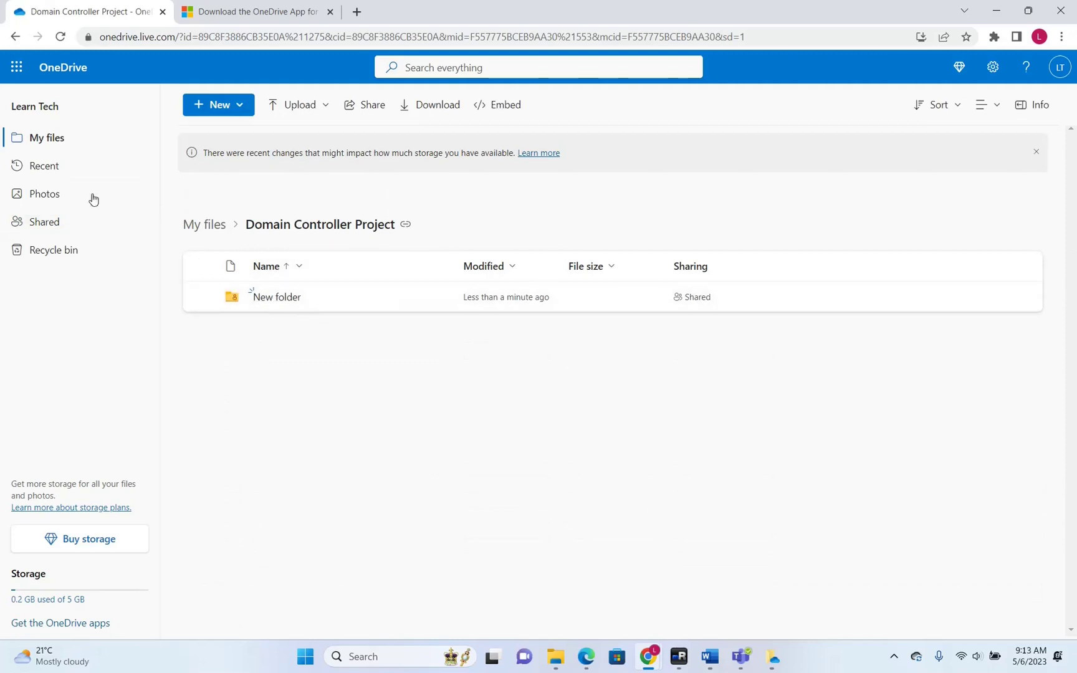
{"action": "left_click", "coordinate": [50, 224]}
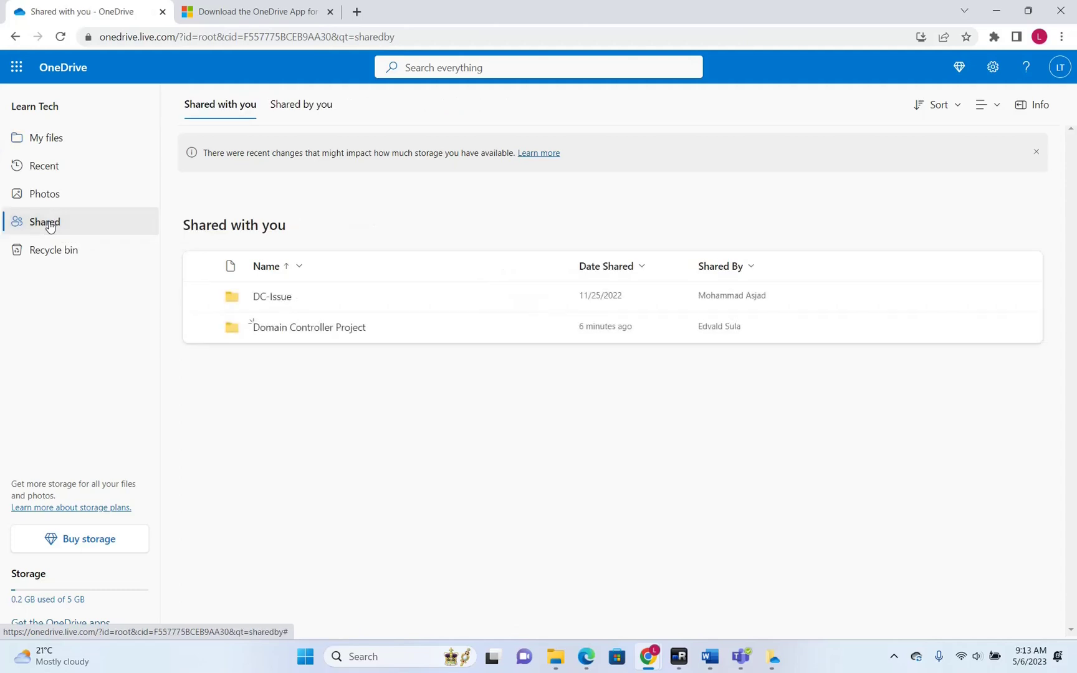
{"action": "left_click", "coordinate": [288, 331]}
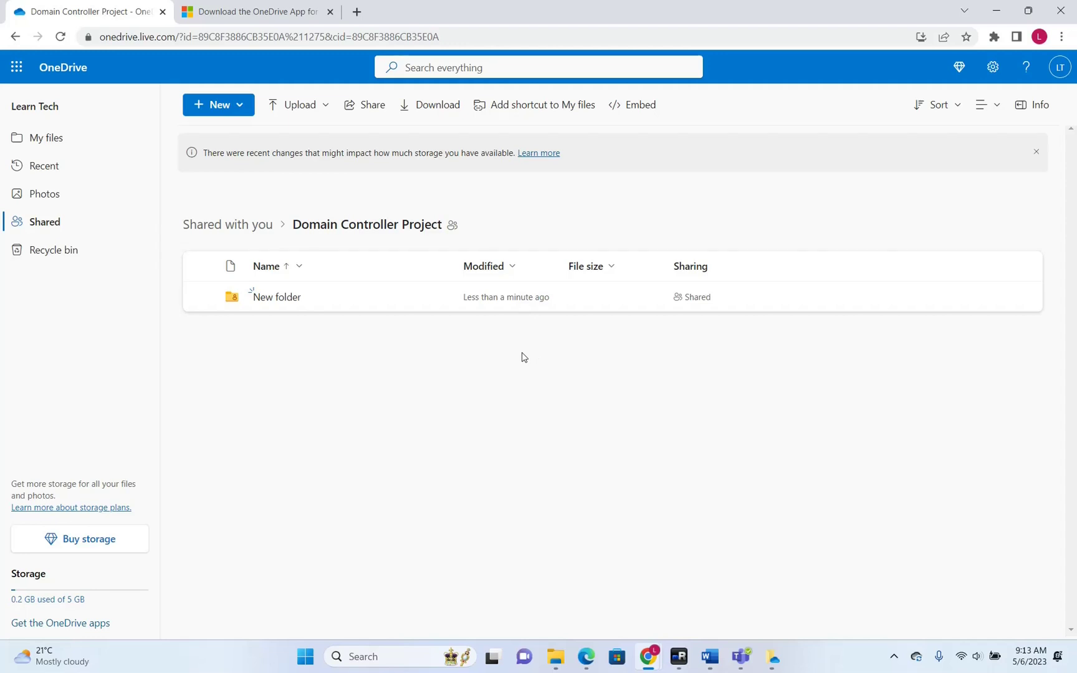
{"action": "key", "text": "alt+Left"}
{"action": "left_click", "coordinate": [200, 328]}
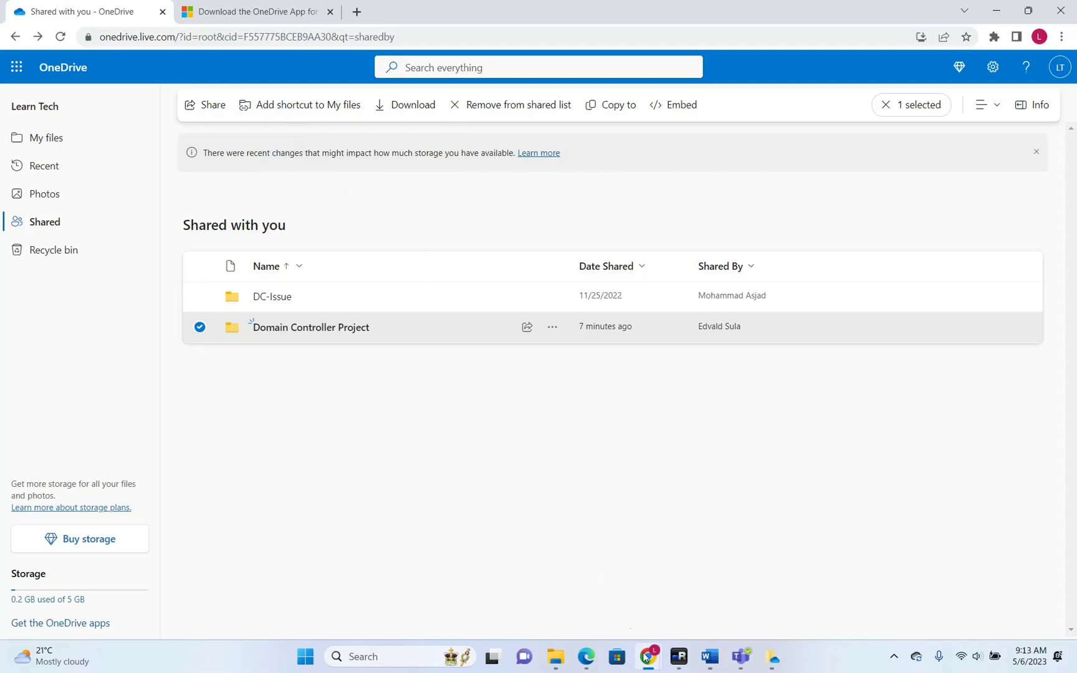
In the owner's window, open Domain Controller Project and New folder's more actions
{"action": "mouse_move", "coordinate": [648, 658]}
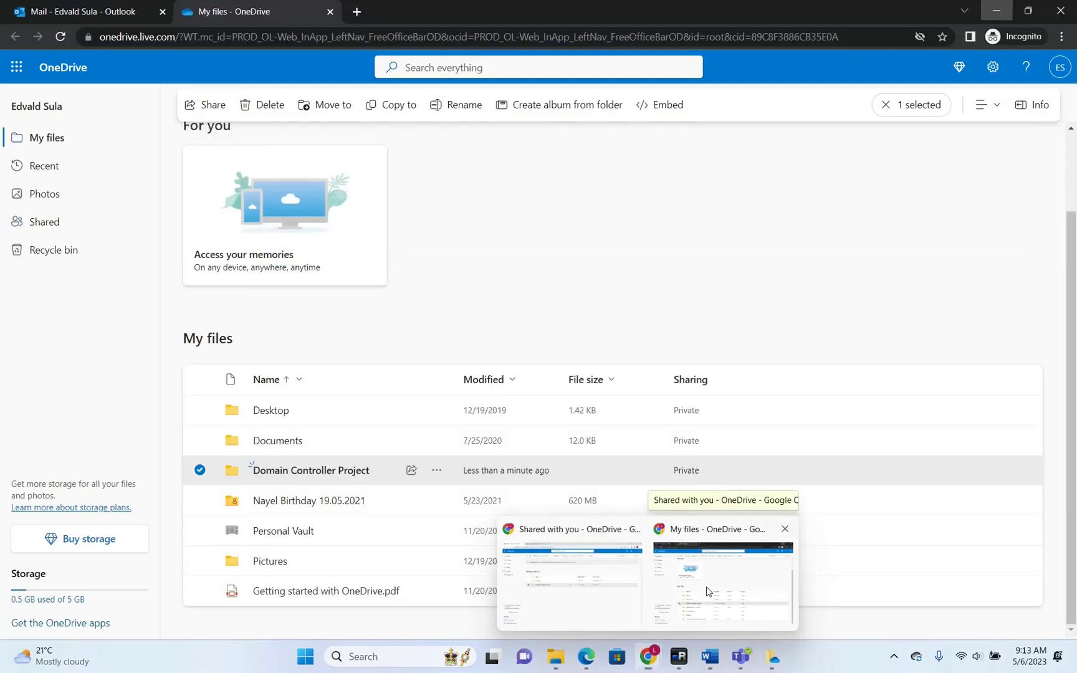
{"action": "left_click", "coordinate": [686, 599]}
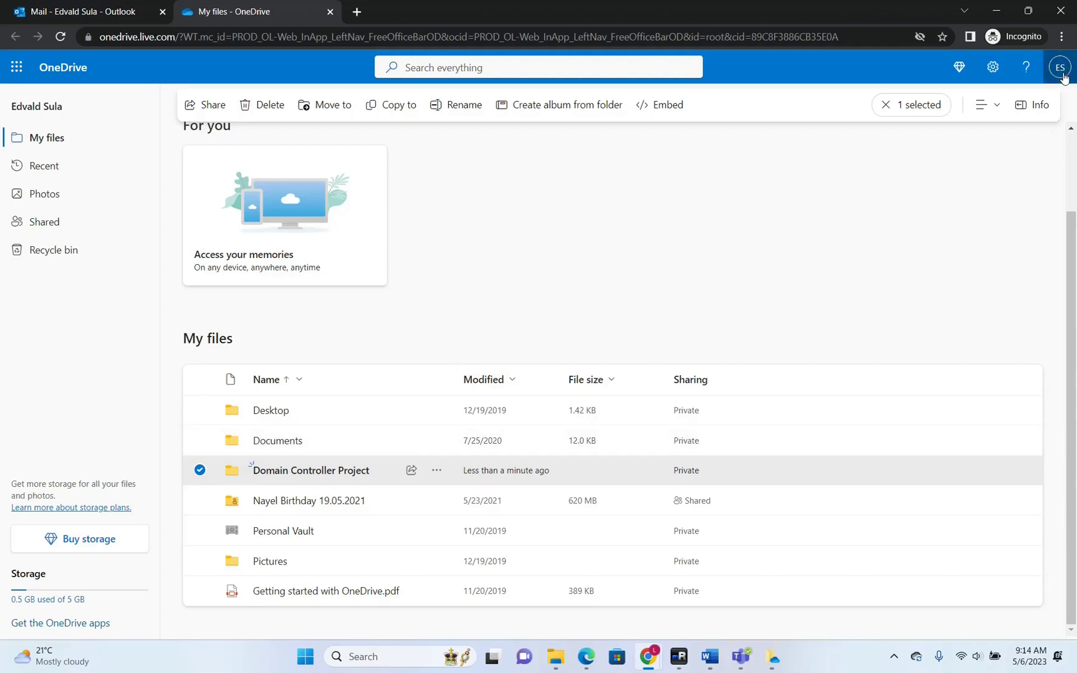
{"action": "left_click", "coordinate": [306, 474]}
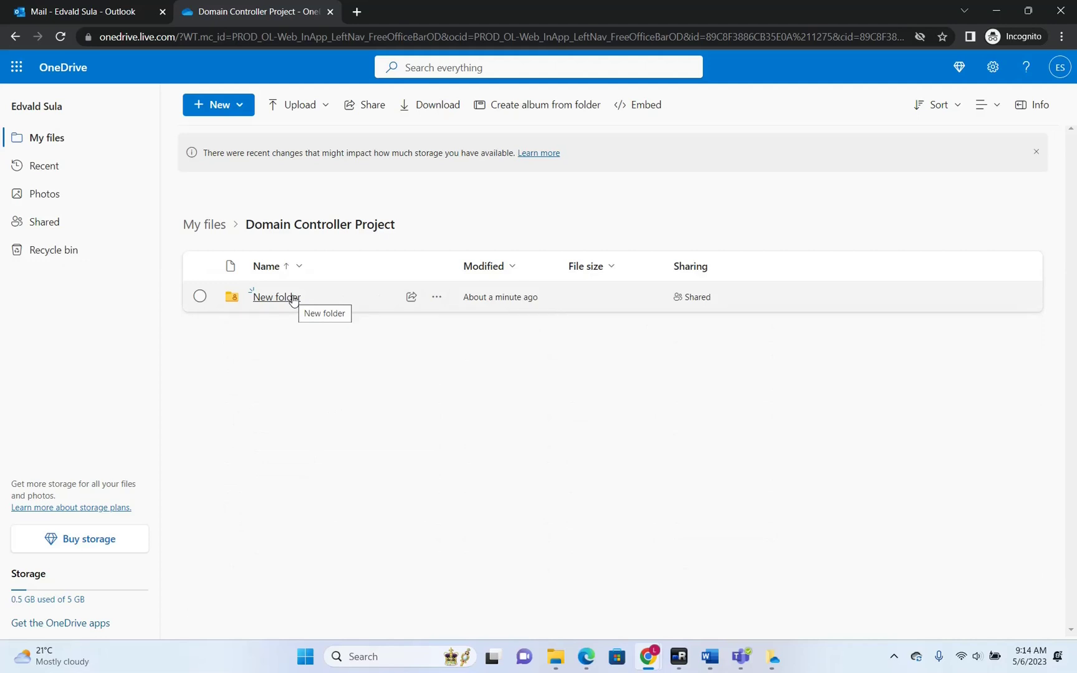
{"action": "left_click", "coordinate": [437, 298]}
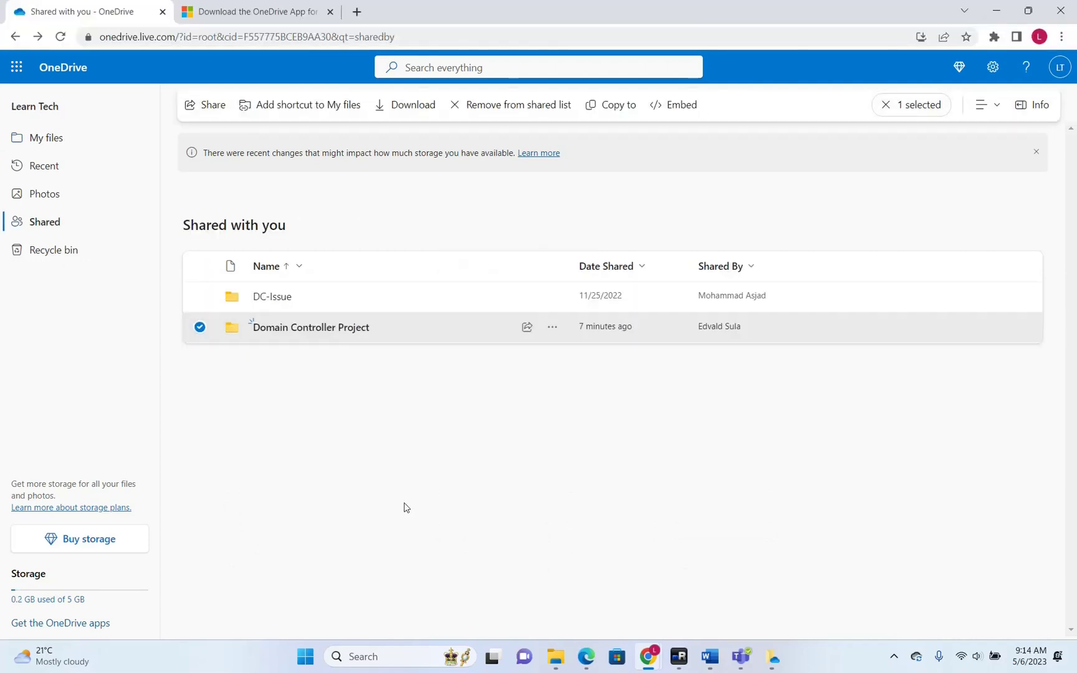